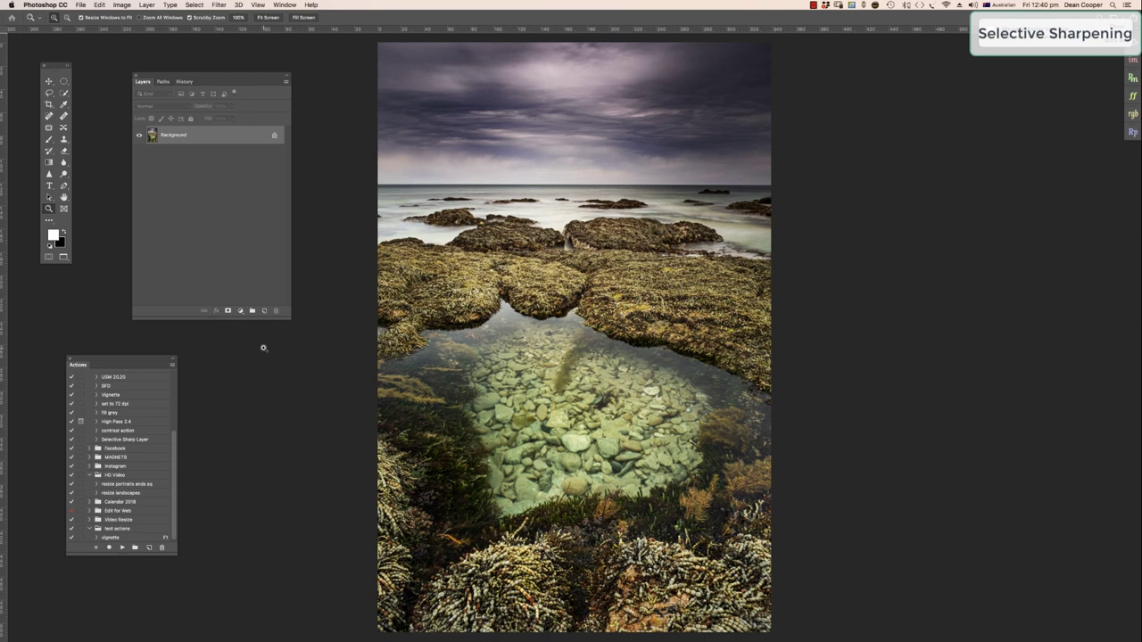
# Duplicate the Background to Layer 1 and desaturate the copy to black and white with Shift+Cmd+U.
pyautogui.moveTo(540, 549); pyautogui.dragTo(607, 547)
pyautogui.scroll(-10, 608, 194)
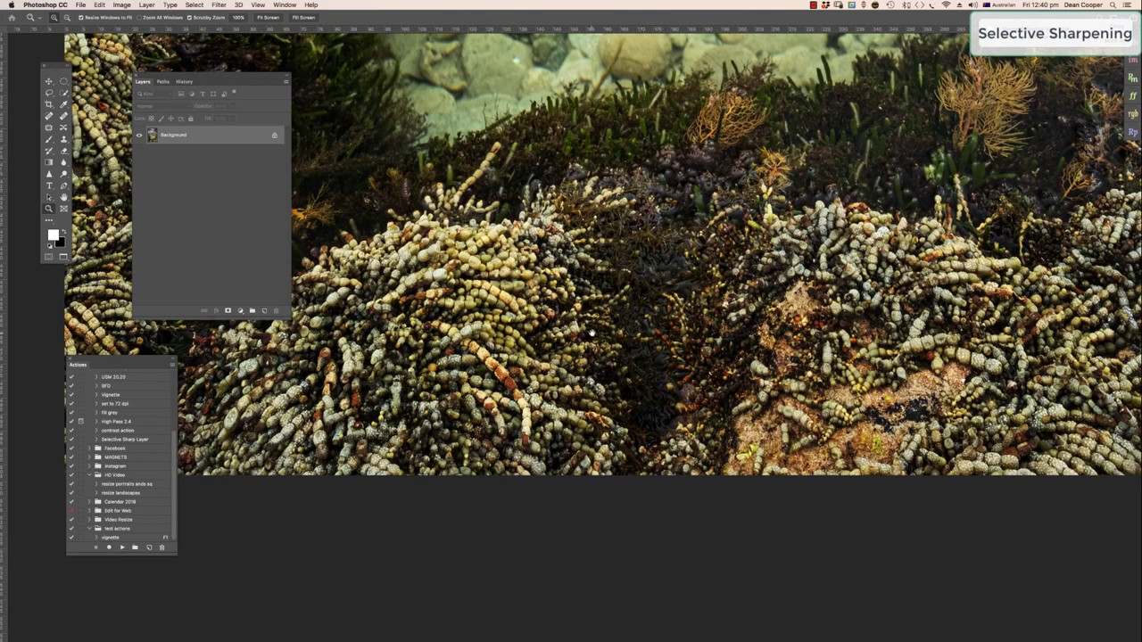
pyautogui.hscroll(8, 668, 328)
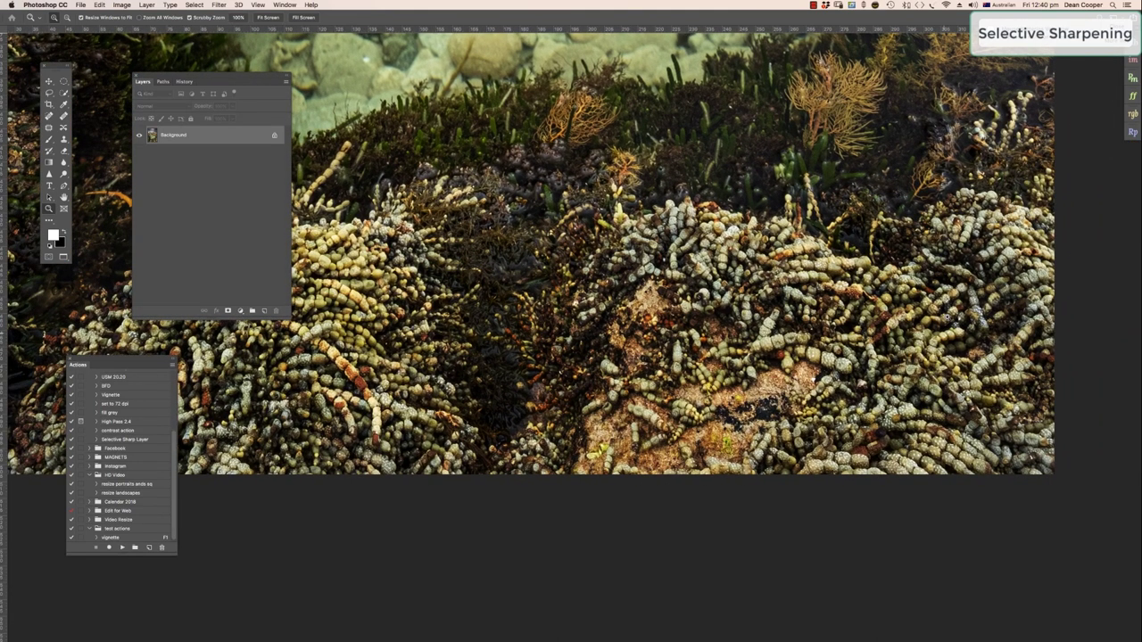
pyautogui.scroll(10, 530, 152)
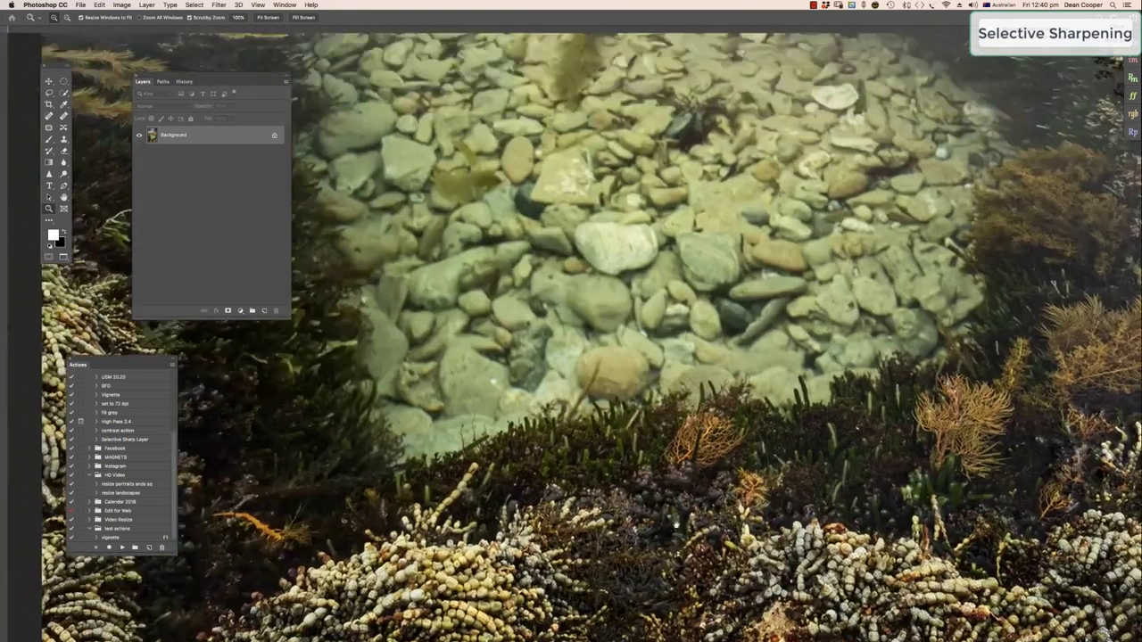
pyautogui.scroll(5, 656, 288)
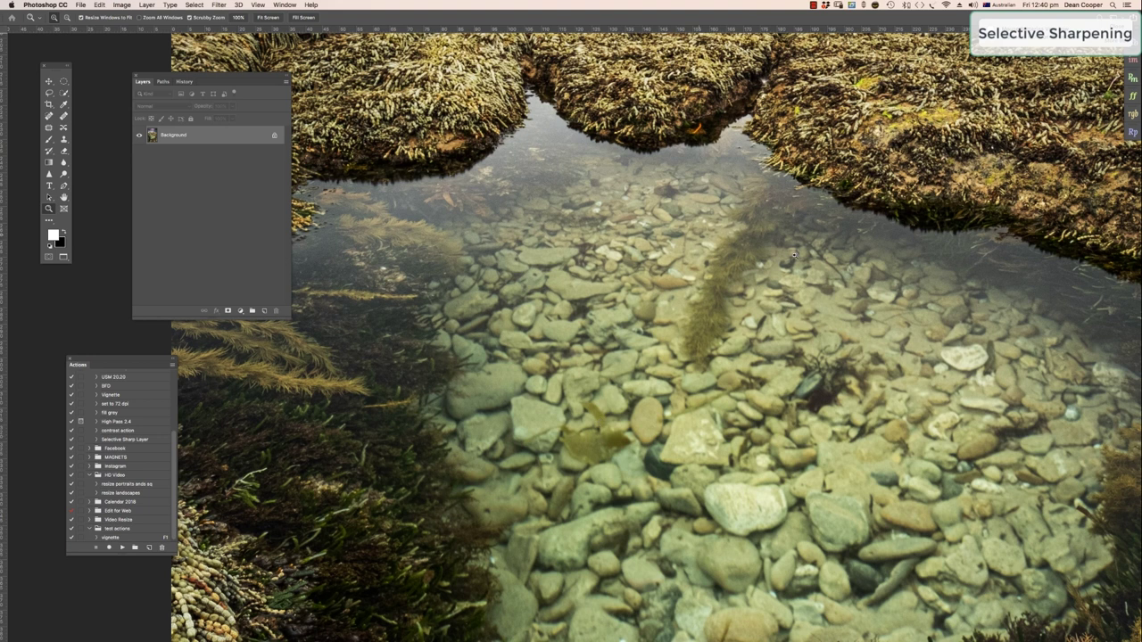
pyautogui.scroll(15, 665, 134)
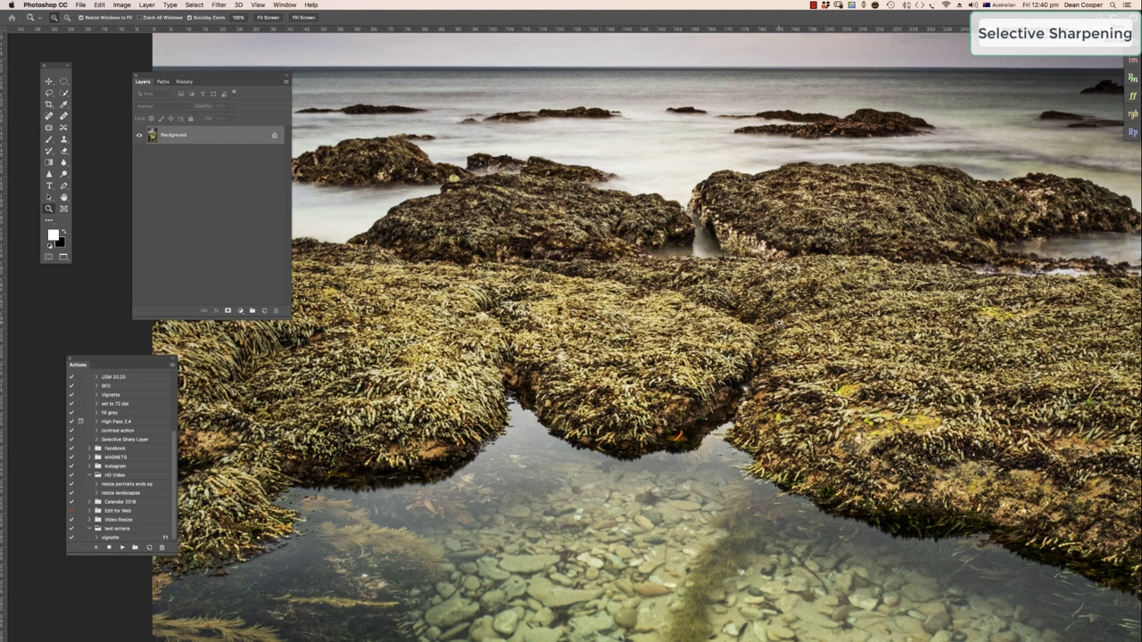
pyautogui.moveTo(570, 206); pyautogui.dragTo(602, 505)
pyautogui.press('super+r')
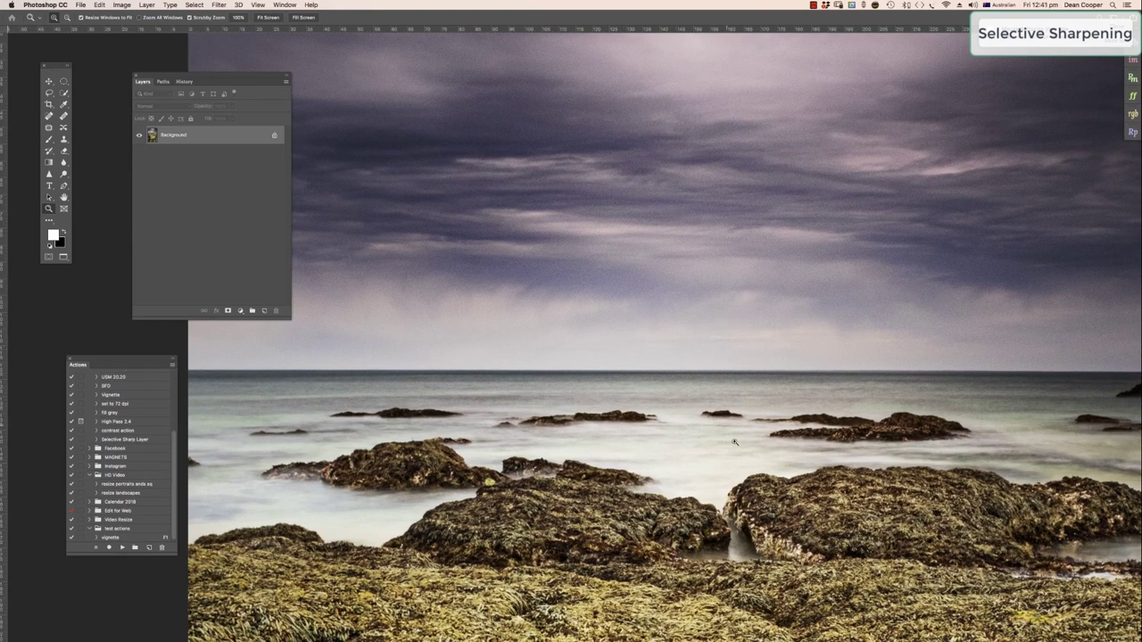
pyautogui.moveTo(734, 468); pyautogui.dragTo(597, 24)
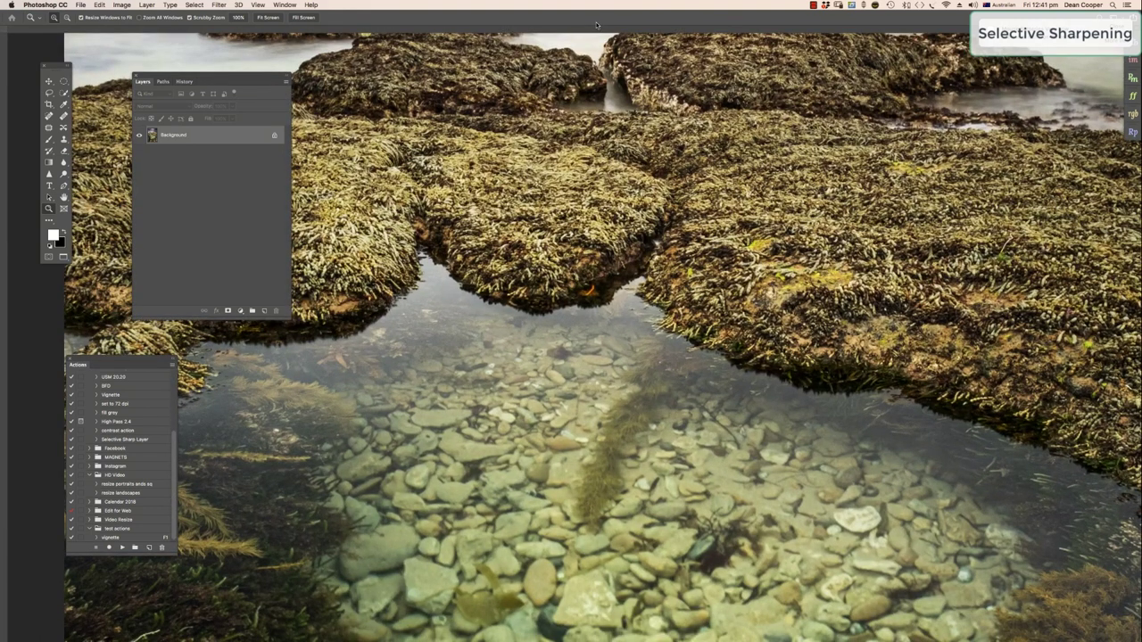
pyautogui.press('super+0')
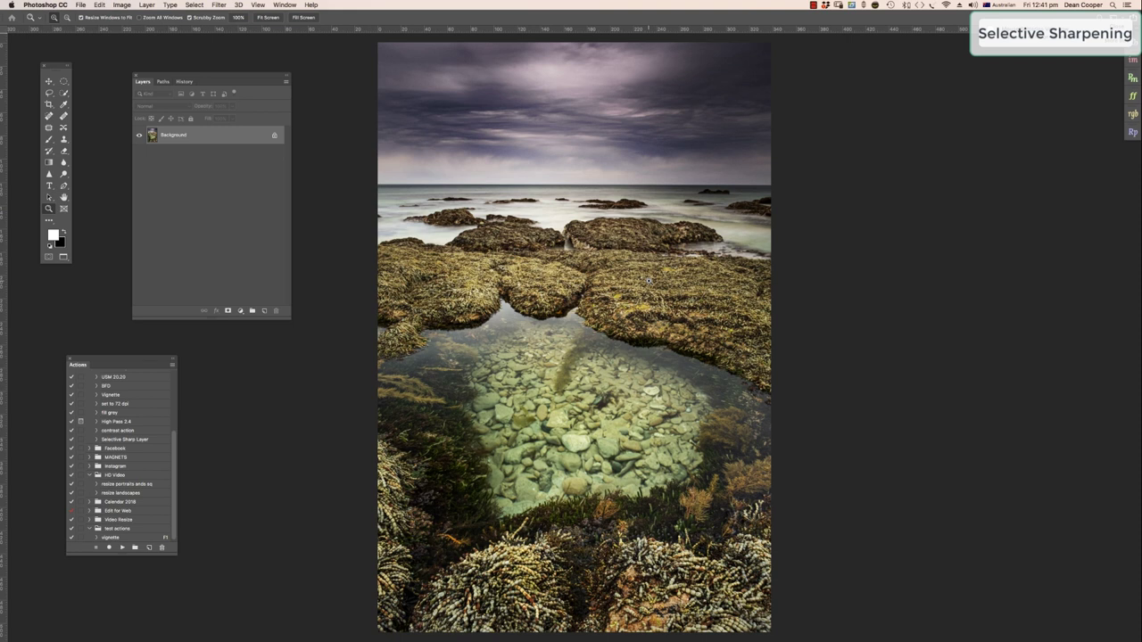
pyautogui.press('super+j')
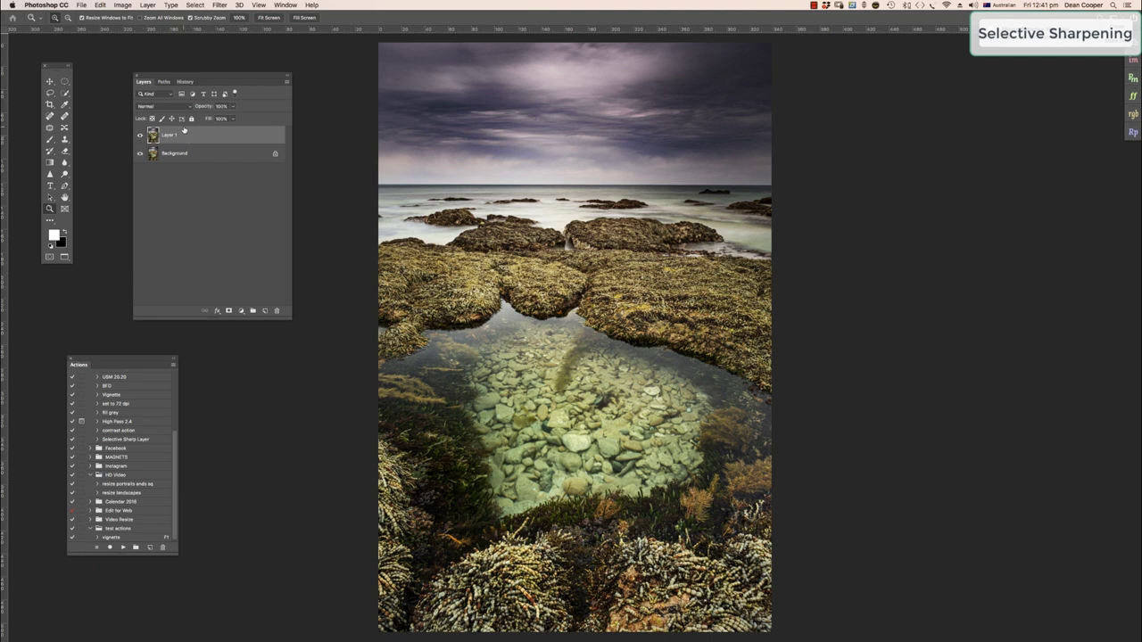
pyautogui.press('shift+super+u')
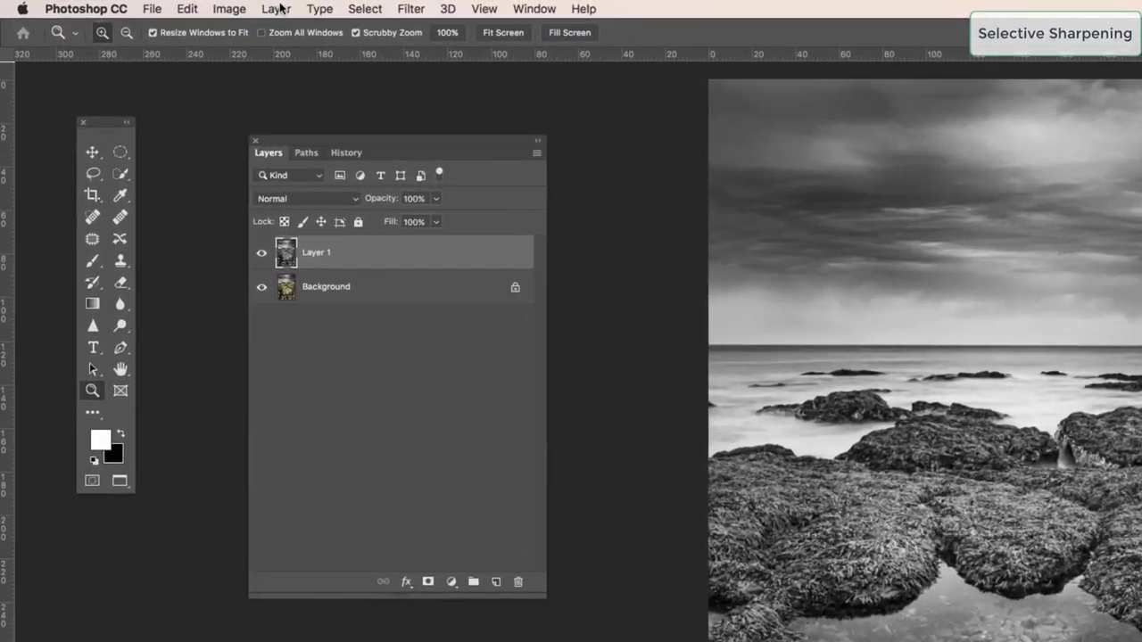
# Convert Layer 1 to a smart object via Layer > Smart Objects.
pyautogui.click(147, 5)
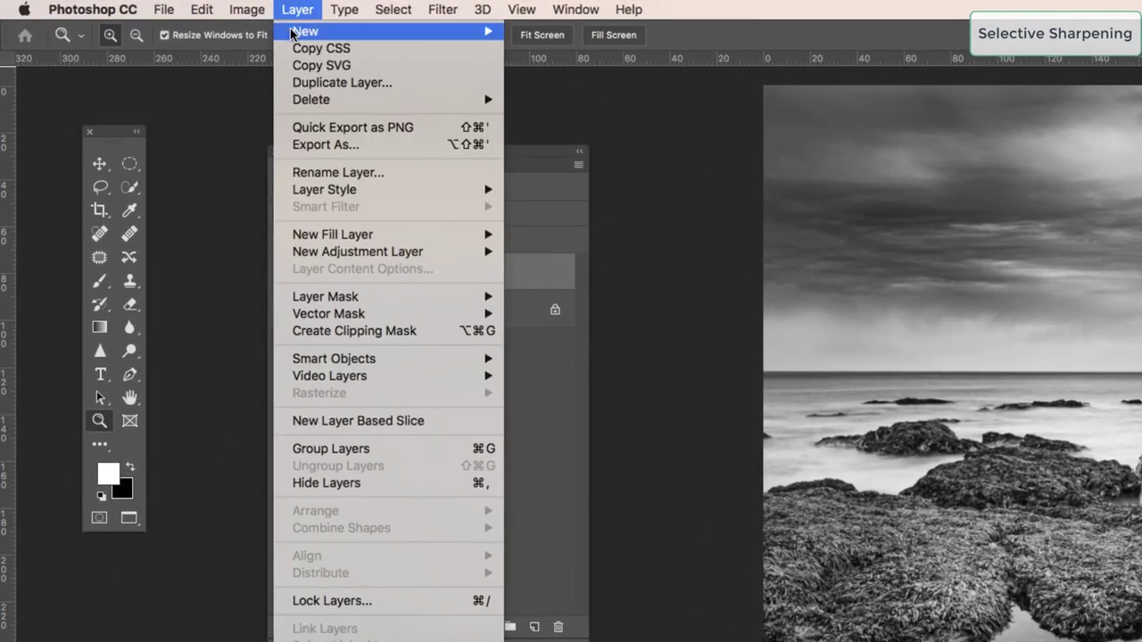
pyautogui.moveTo(348, 361)
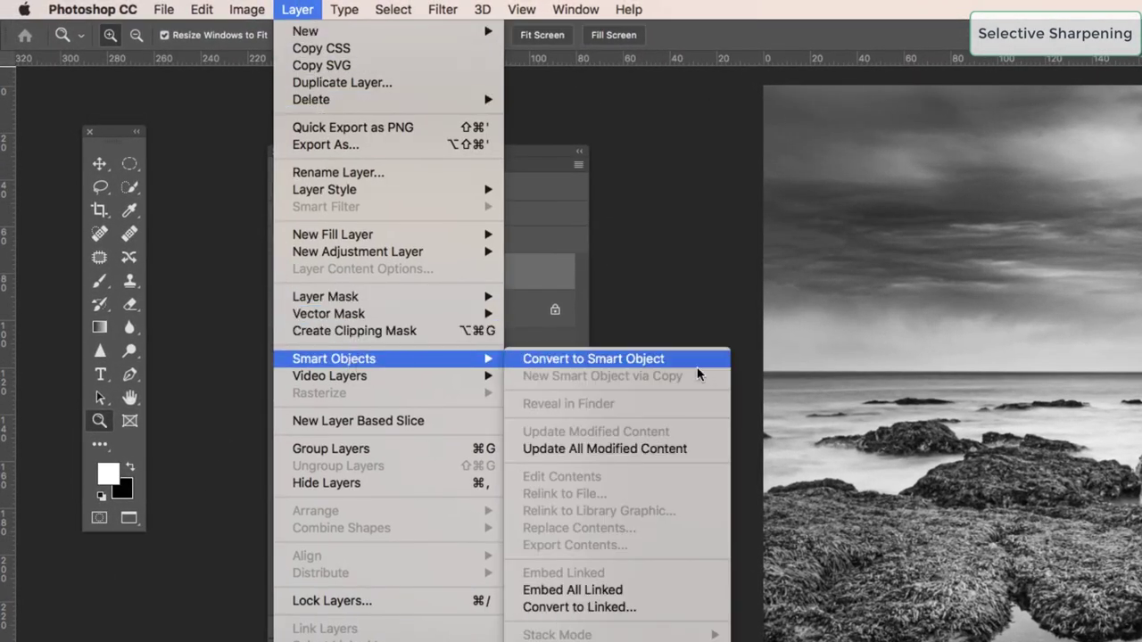
pyautogui.click(628, 359)
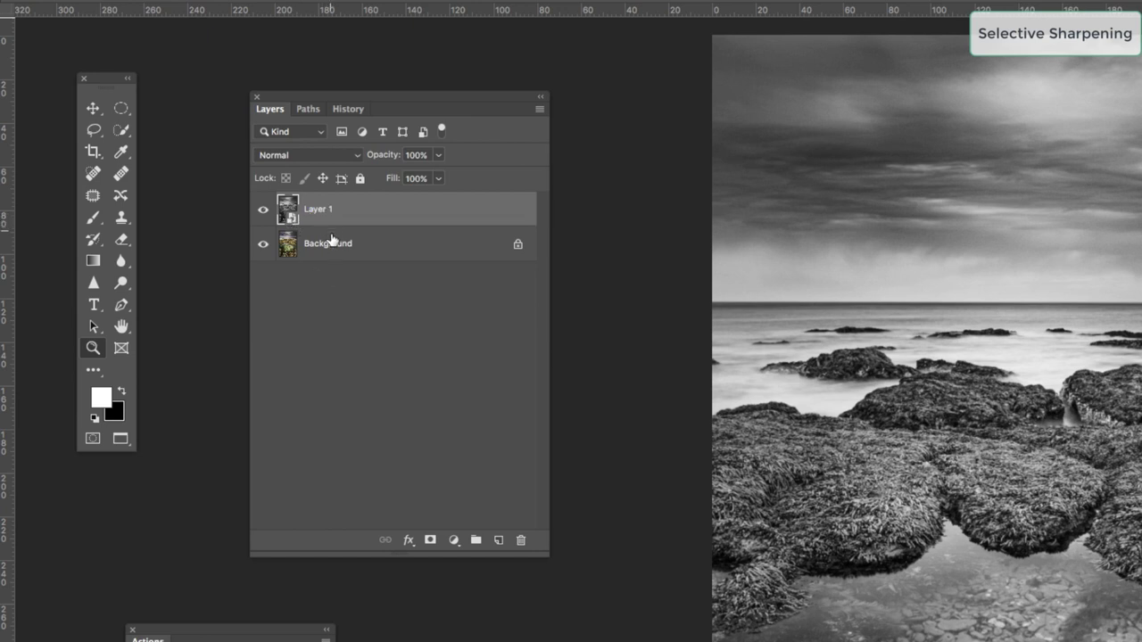
# Rename Layer 1 to 'Foreground' in the Layers panel.
pyautogui.moveTo(306, 222); pyautogui.dragTo(321, 214)
pyautogui.doubleClick(318, 211)
pyautogui.write('Foreground')
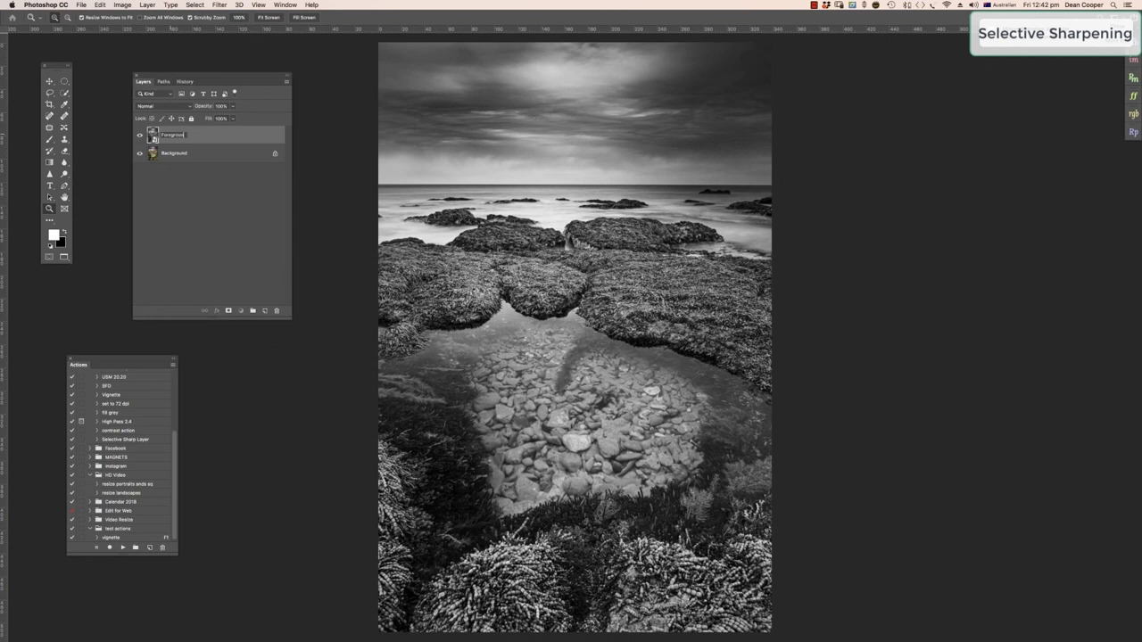
pyautogui.press('Return')
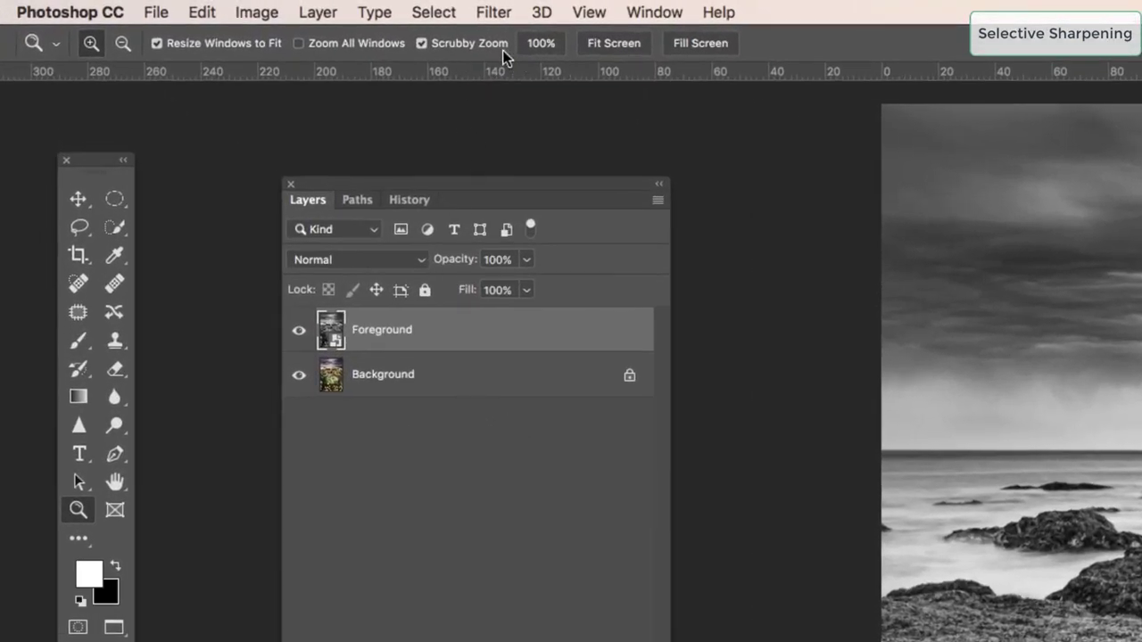
# Open Filter > Other > High Pass, zoom the preview onto the seaweed, and set Radius to about 4.8 px.
pyautogui.click(494, 12)
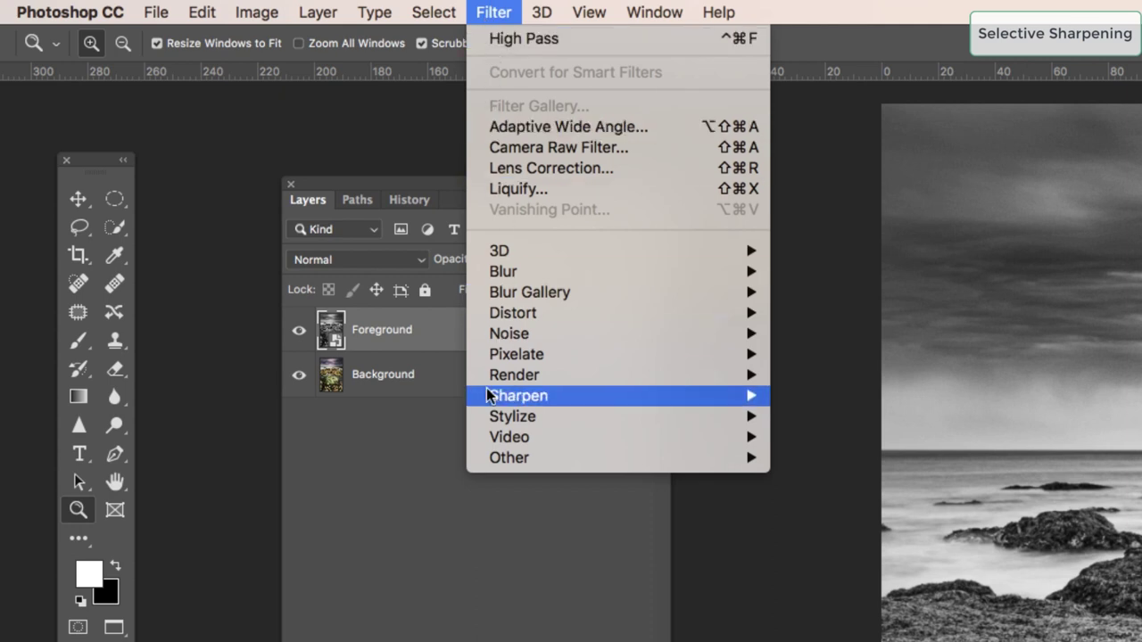
pyautogui.moveTo(492, 458)
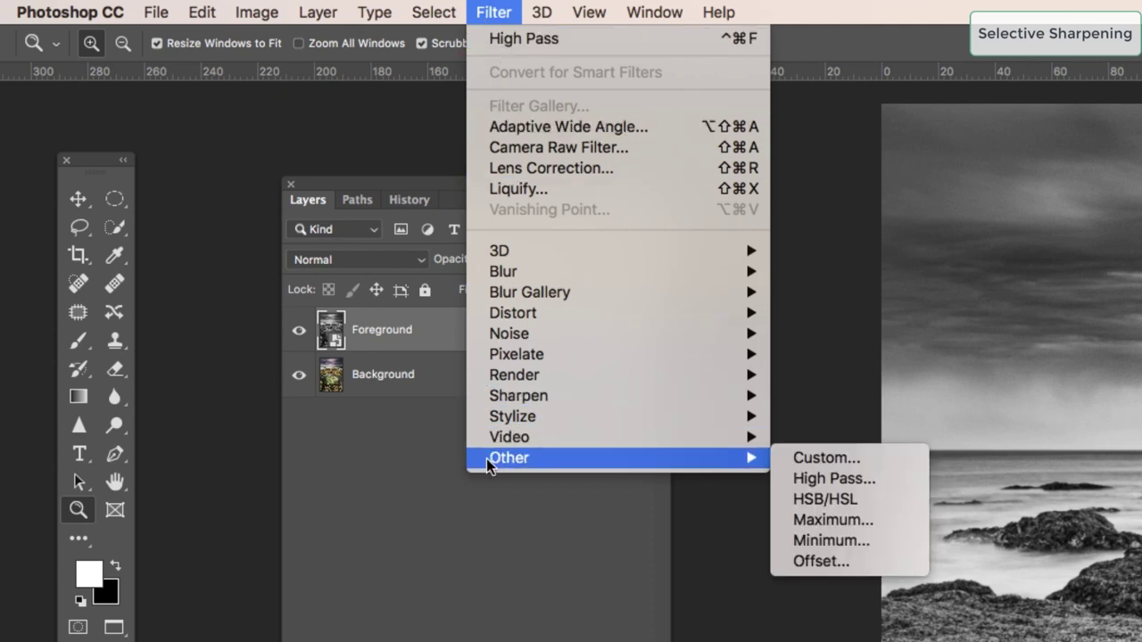
pyautogui.click(853, 478)
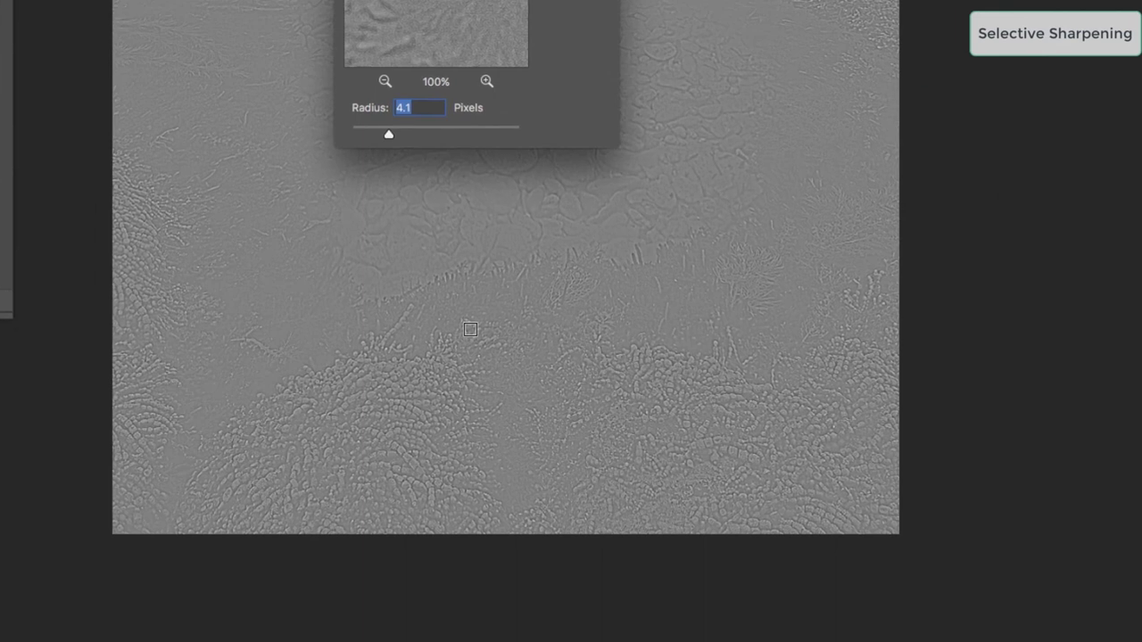
pyautogui.keyDown('super'); pyautogui.click(470, 329); pyautogui.keyUp('super')
pyautogui.keyDown('super'); pyautogui.click(470, 329); pyautogui.keyUp('super')
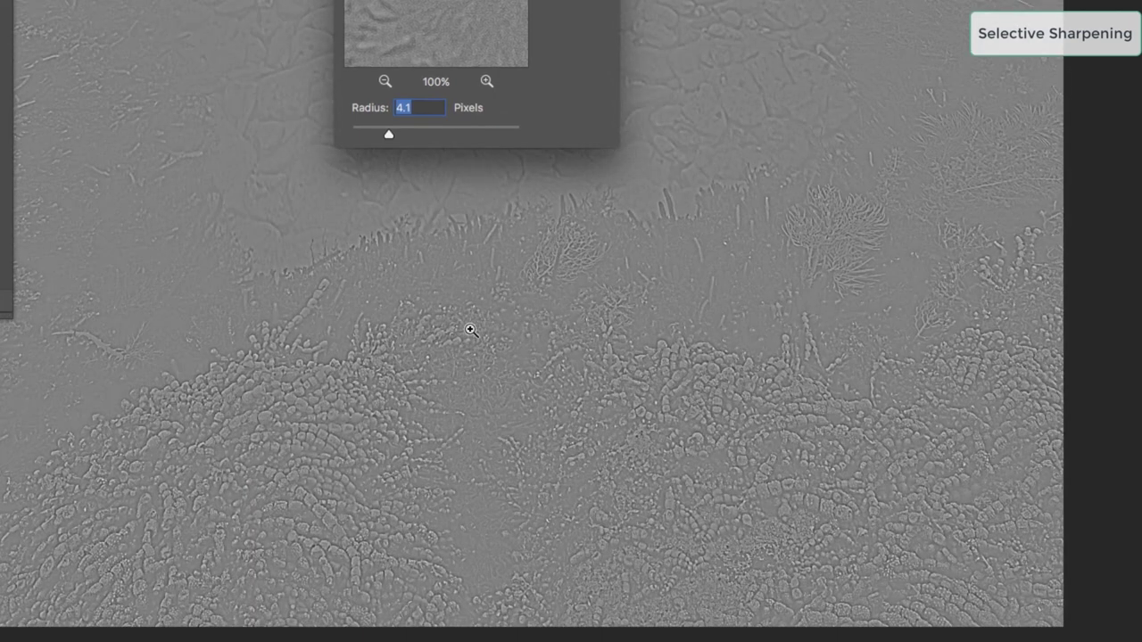
pyautogui.keyDown('super'); pyautogui.click(470, 330); pyautogui.keyUp('super')
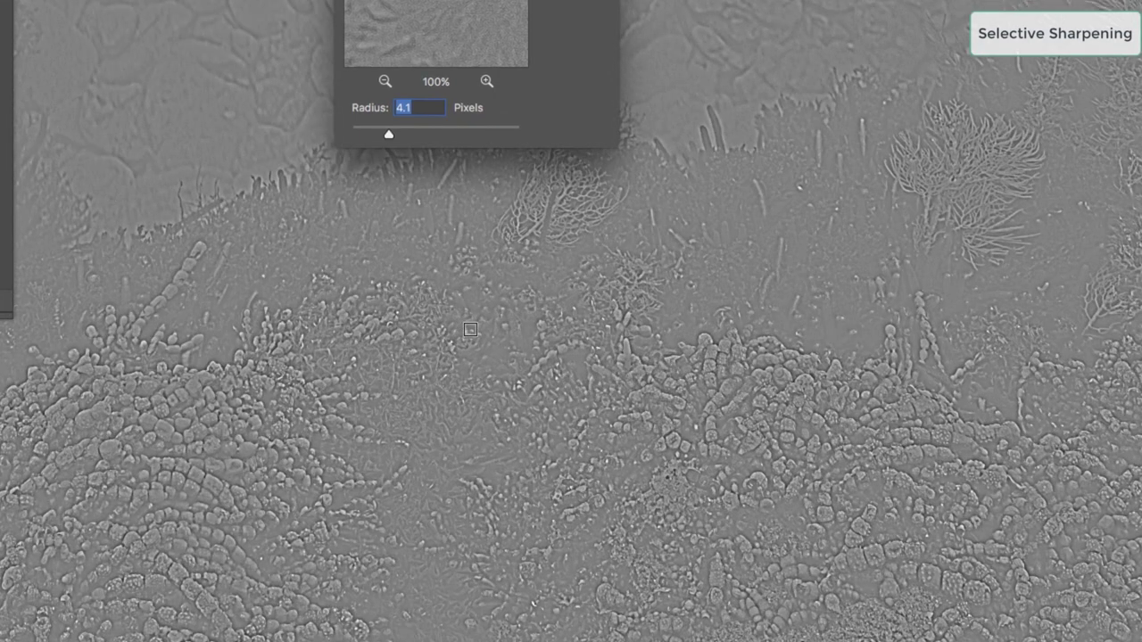
pyautogui.moveTo(265, 449); pyautogui.dragTo(464, 457)
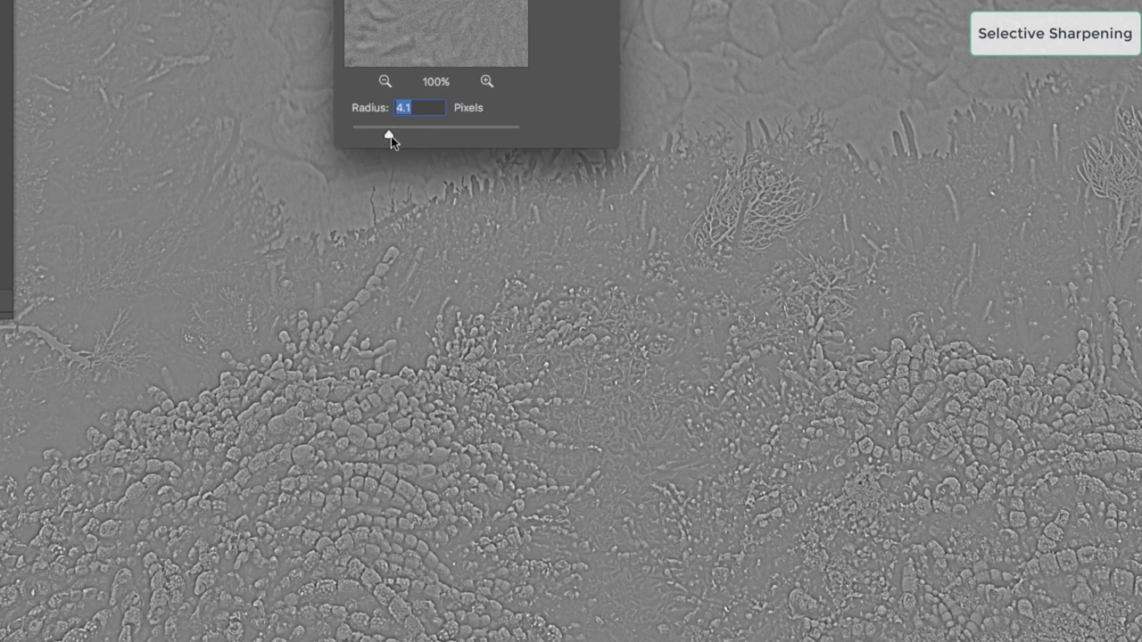
pyautogui.moveTo(389, 137); pyautogui.dragTo(397, 139)
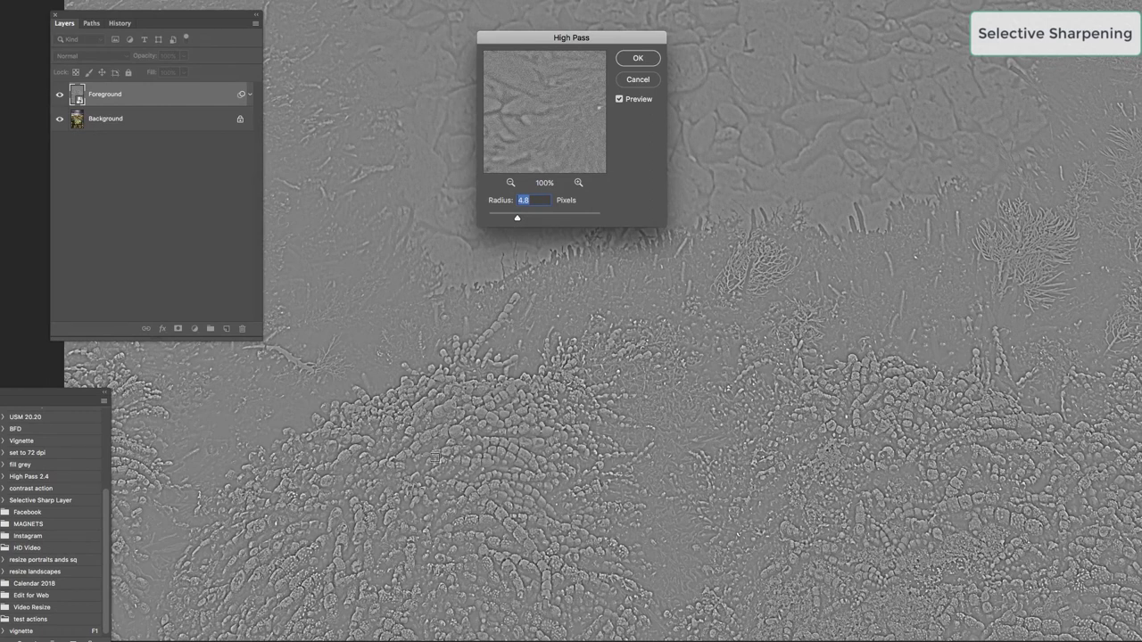
# Pan the preview and test High Pass radii, dropping to 1.7 px then raising it.
pyautogui.scroll(5, 547, 264)
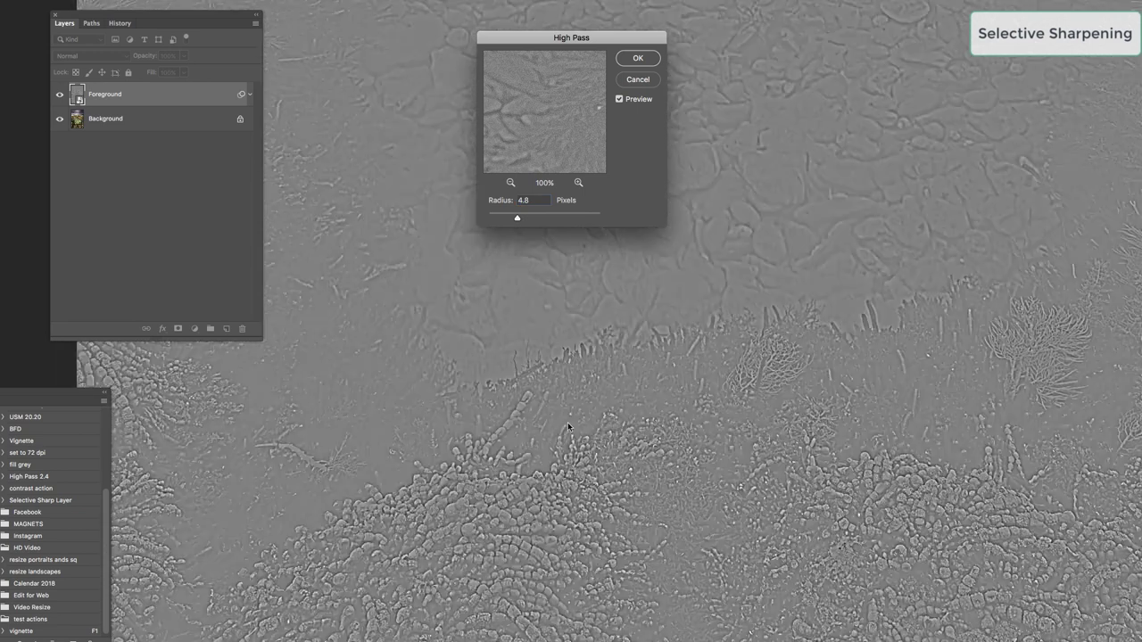
pyautogui.scroll(2, 579, 515)
pyautogui.hscroll(2, 579, 515)
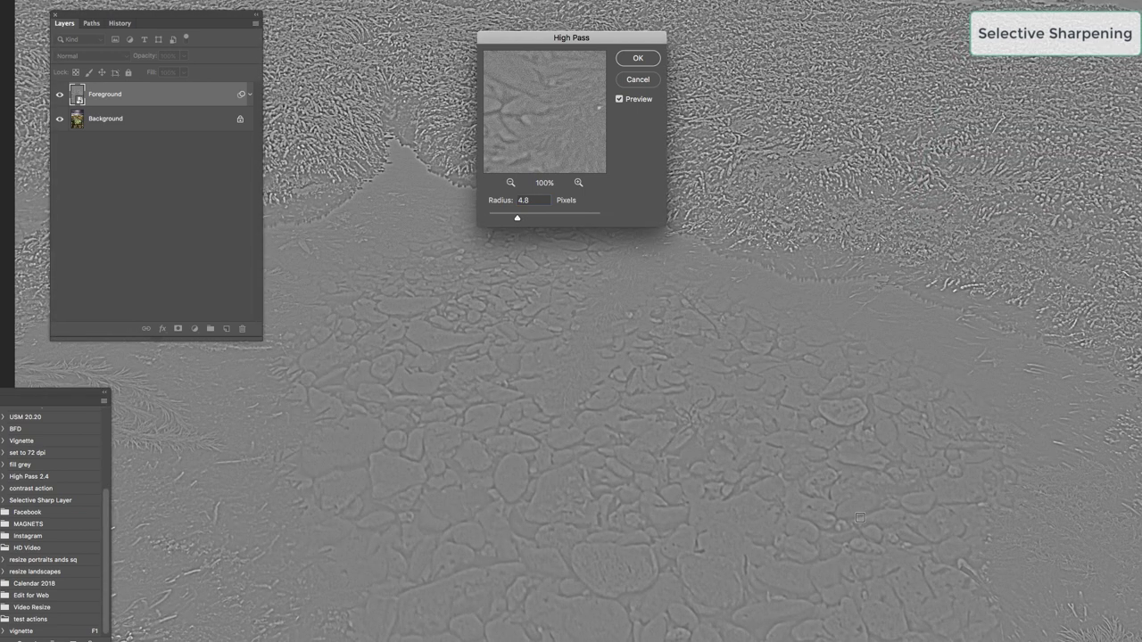
pyautogui.moveTo(809, 159); pyautogui.dragTo(732, 470)
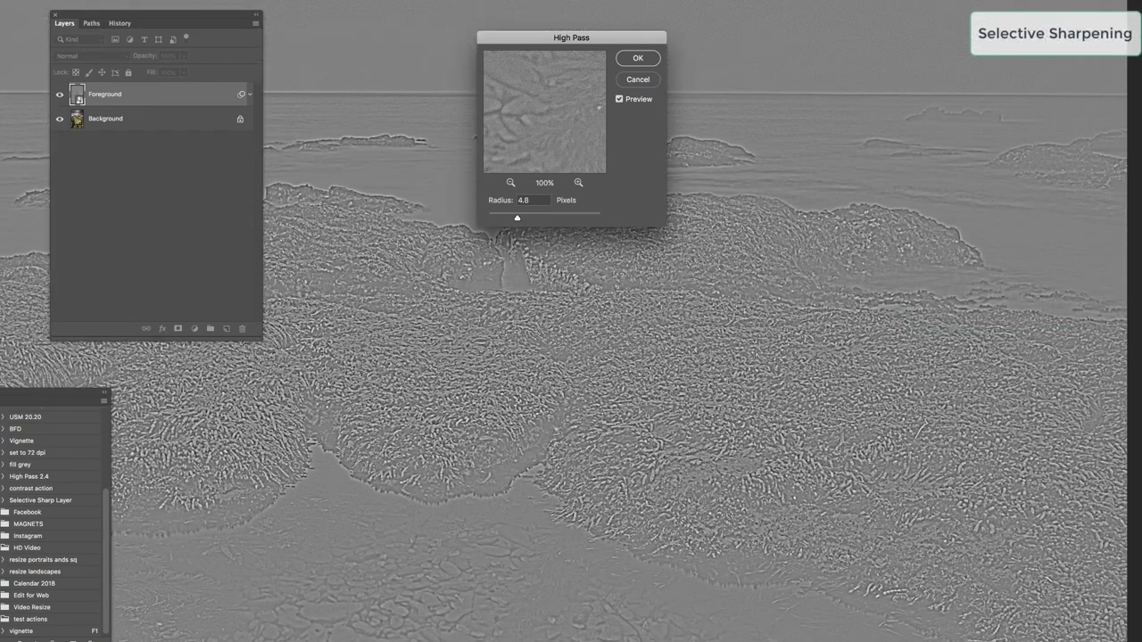
pyautogui.moveTo(630, 526); pyautogui.dragTo(674, 348)
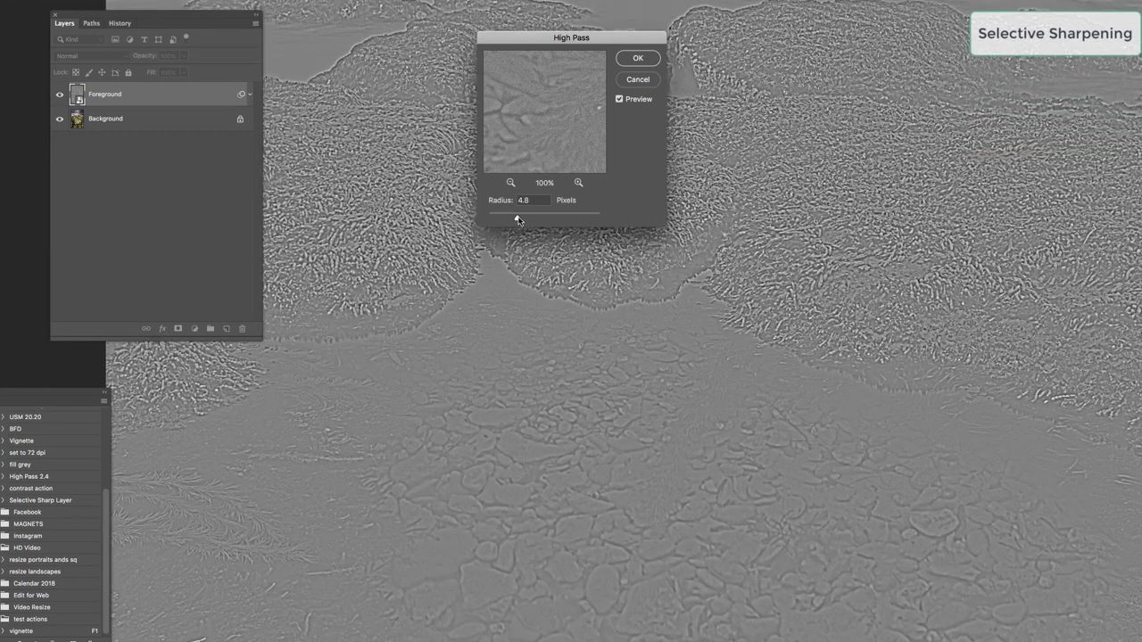
pyautogui.moveTo(518, 220); pyautogui.dragTo(498, 219)
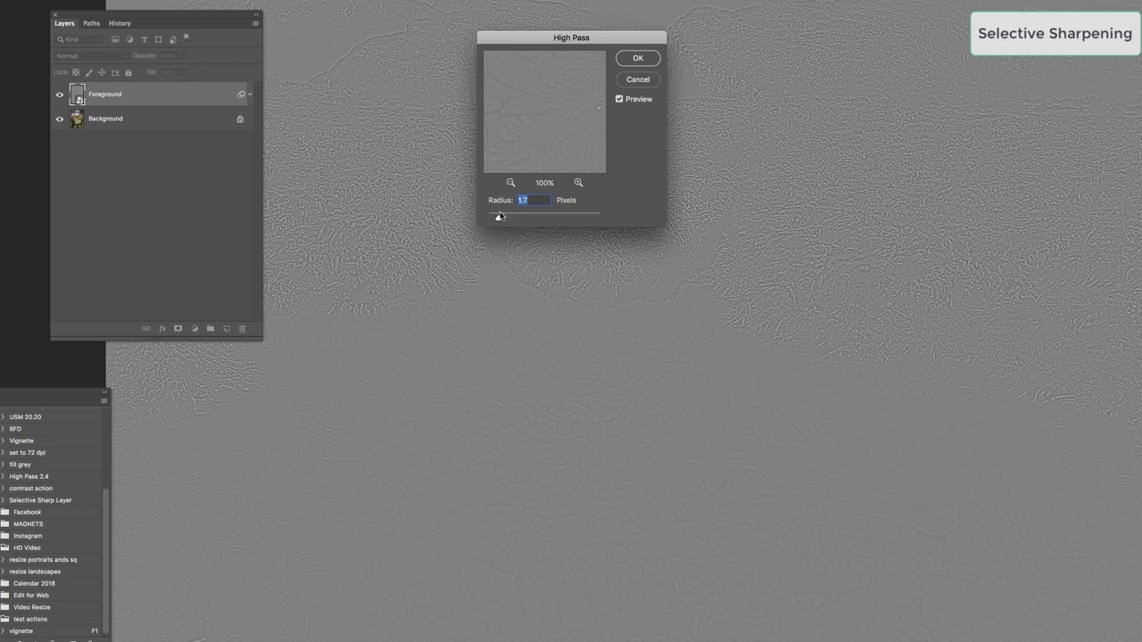
pyautogui.moveTo(499, 218); pyautogui.dragTo(545, 223)
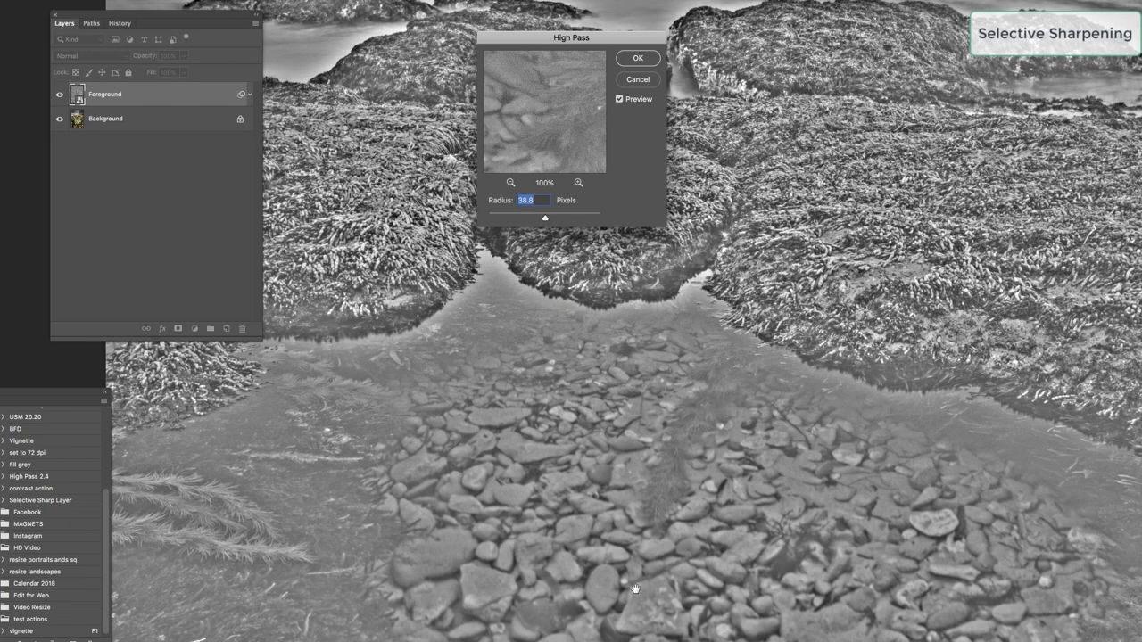
# Bring the High Pass radius down from 7.8 to about 4.6 px and apply the filter.
pyautogui.scroll(3, 484, 398)
pyautogui.scroll(-3, 485, 398)
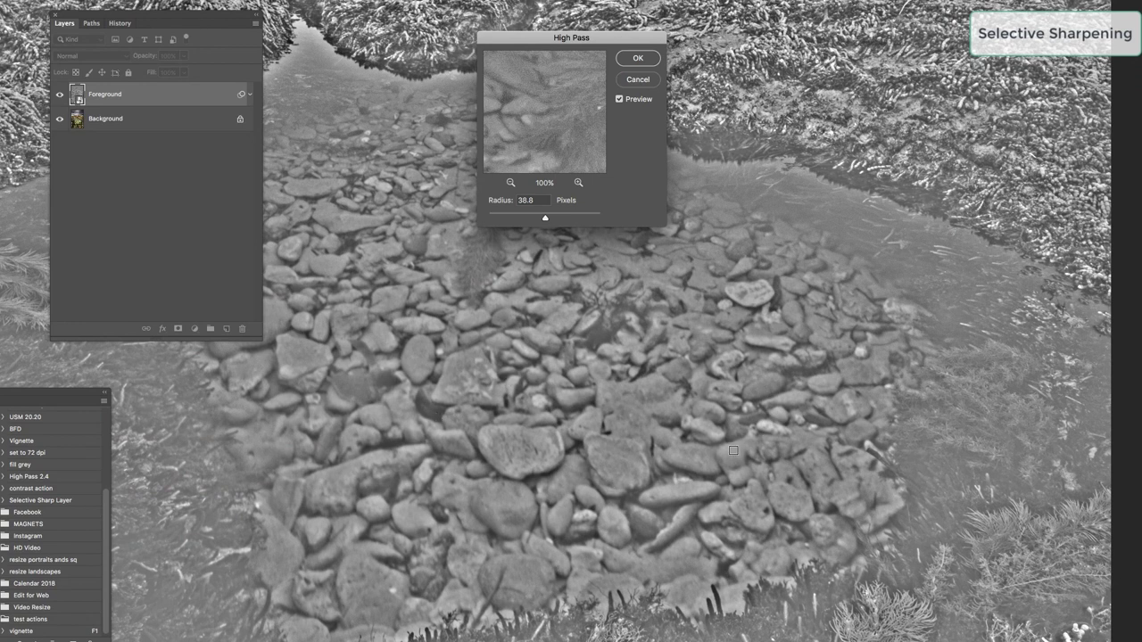
pyautogui.moveTo(546, 222); pyautogui.dragTo(526, 220)
pyautogui.moveTo(553, 636); pyautogui.dragTo(615, 275)
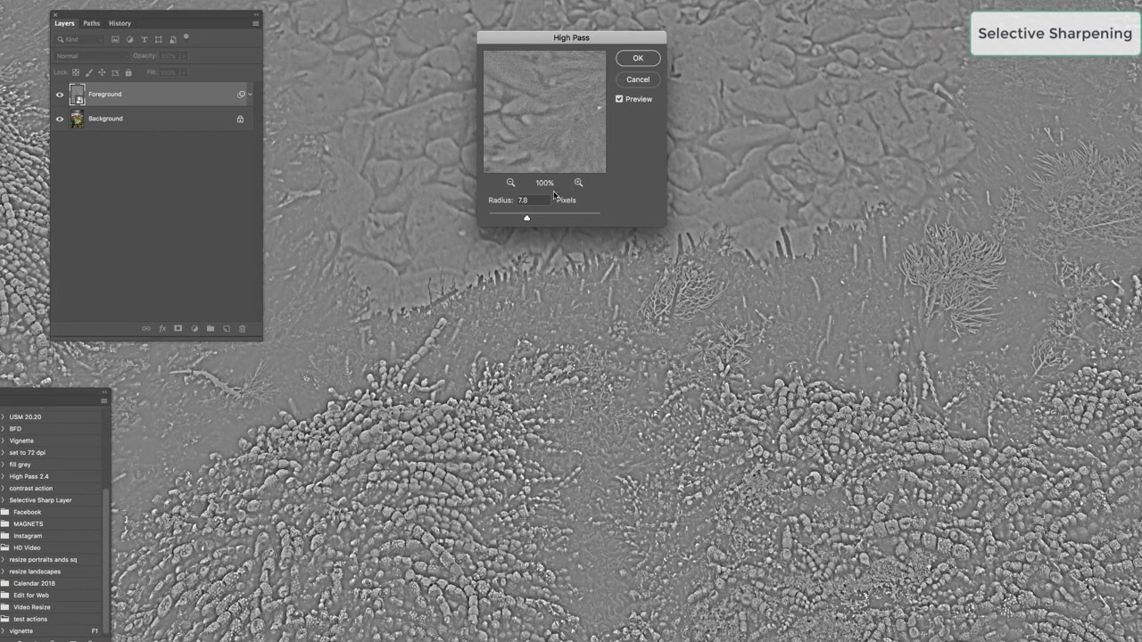
pyautogui.moveTo(526, 220); pyautogui.dragTo(515, 219)
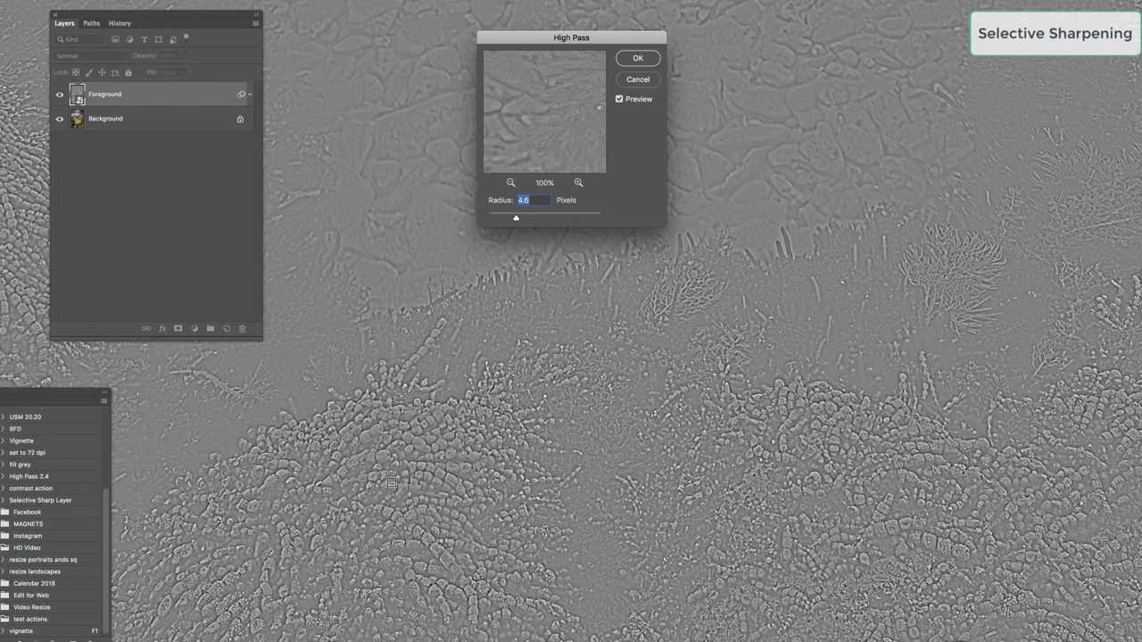
pyautogui.click(639, 60)
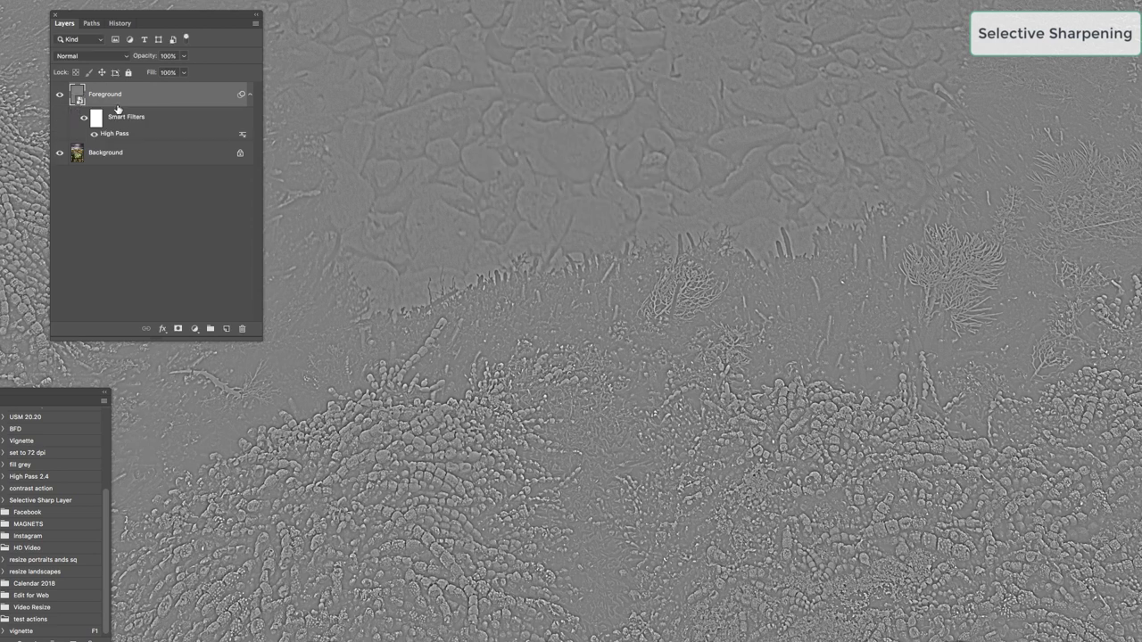
# Set the Foreground layer's blend mode to Soft Light.
pyautogui.click(126, 59)
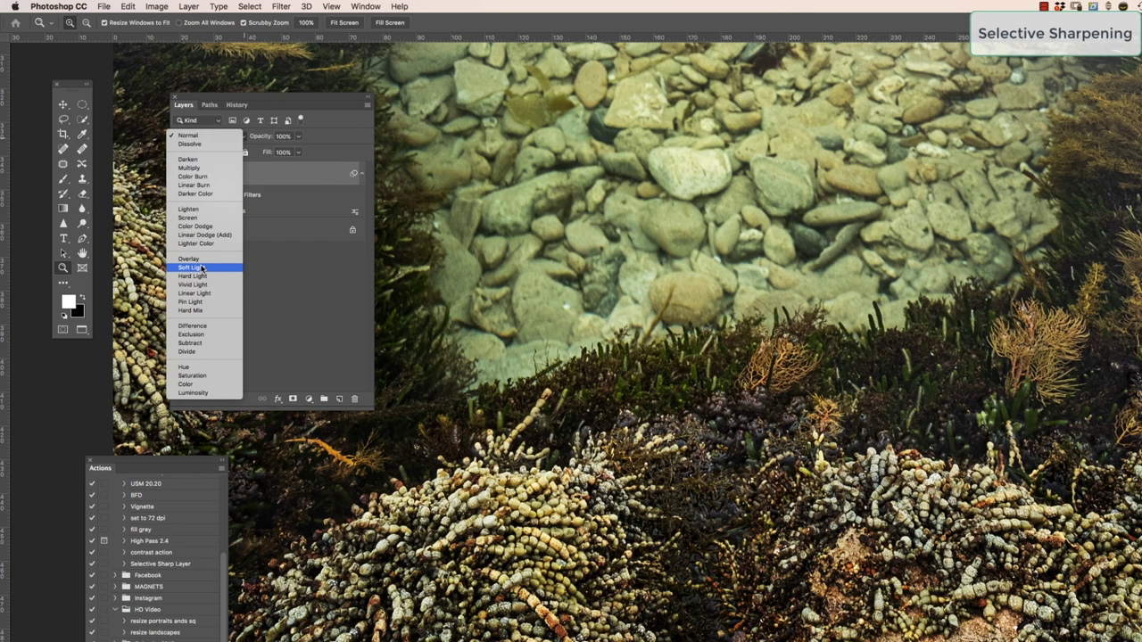
pyautogui.click(202, 268)
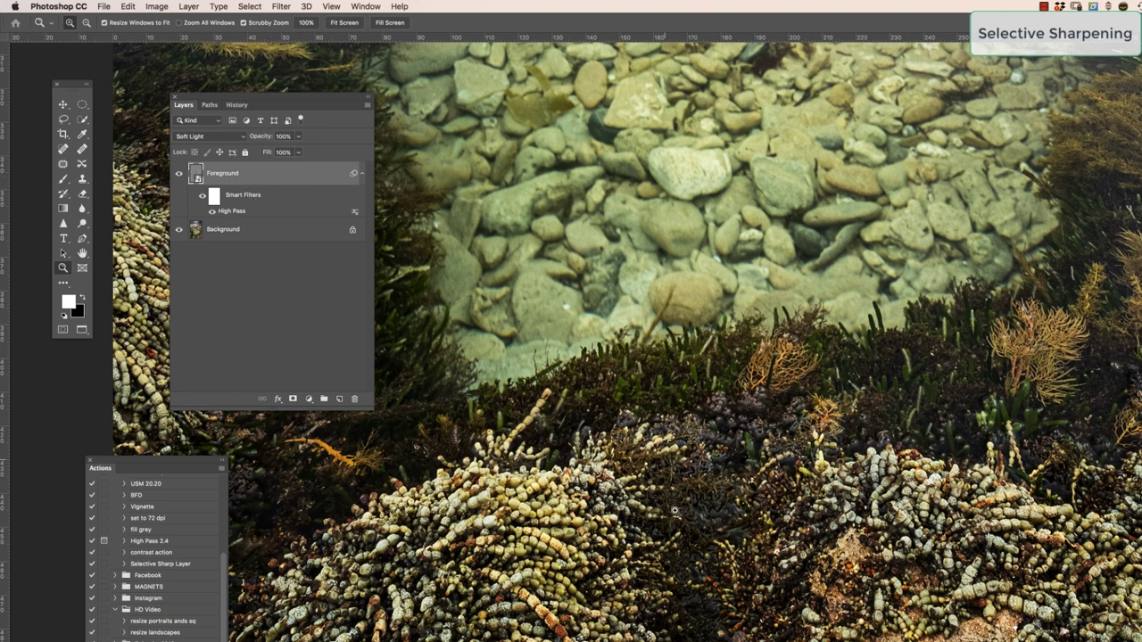
pyautogui.moveTo(729, 510); pyautogui.dragTo(739, 401)
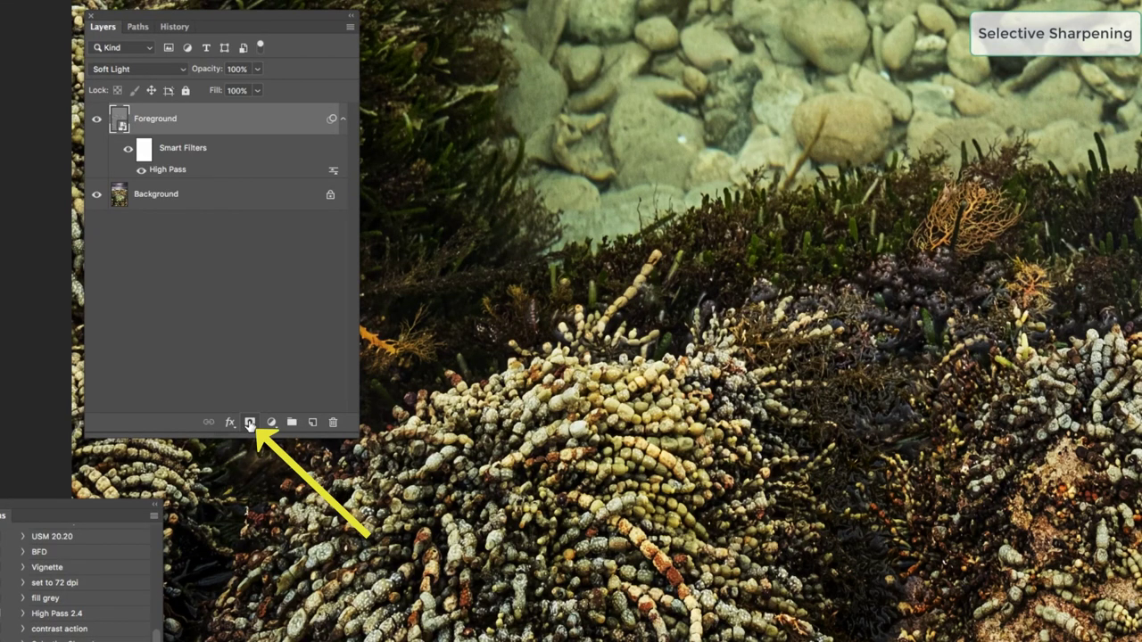
# Add a white layer mask to the Foreground layer.
pyautogui.click(250, 423)
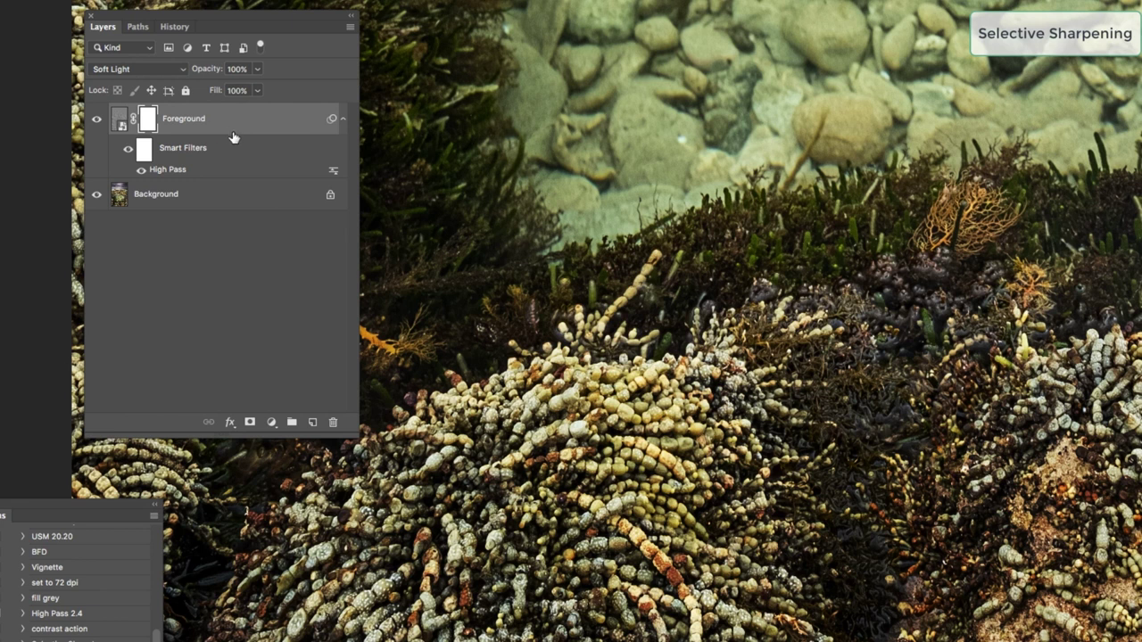
# Invert the Foreground mask to black with Cmd+I and switch to the Brush tool.
pyautogui.press('super+i')
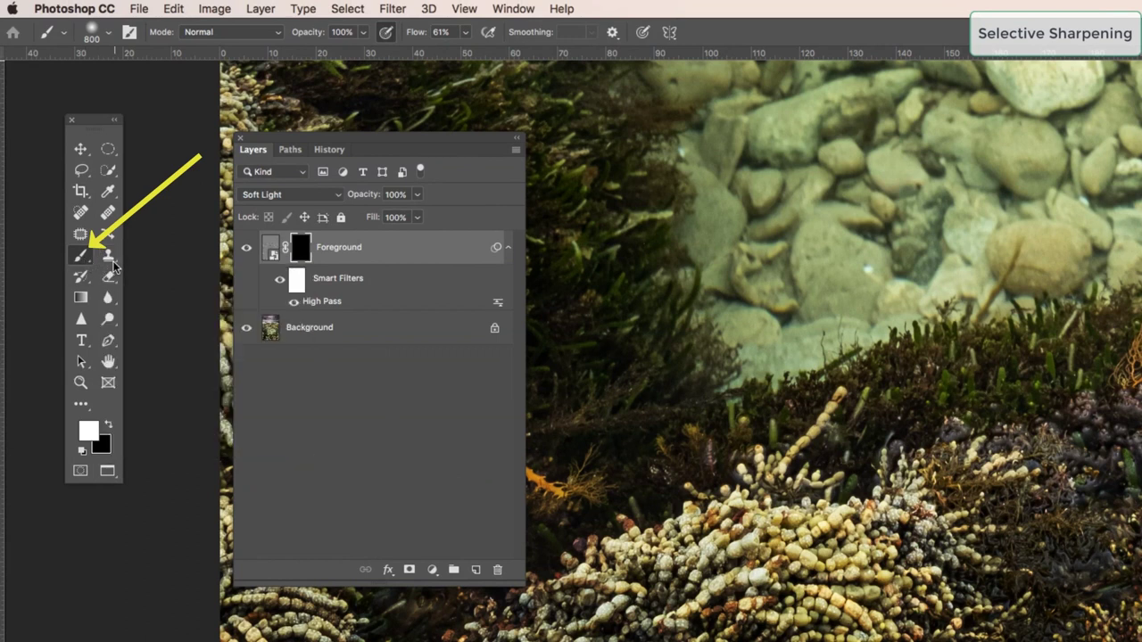
pyautogui.moveTo(83, 257); pyautogui.dragTo(138, 261)
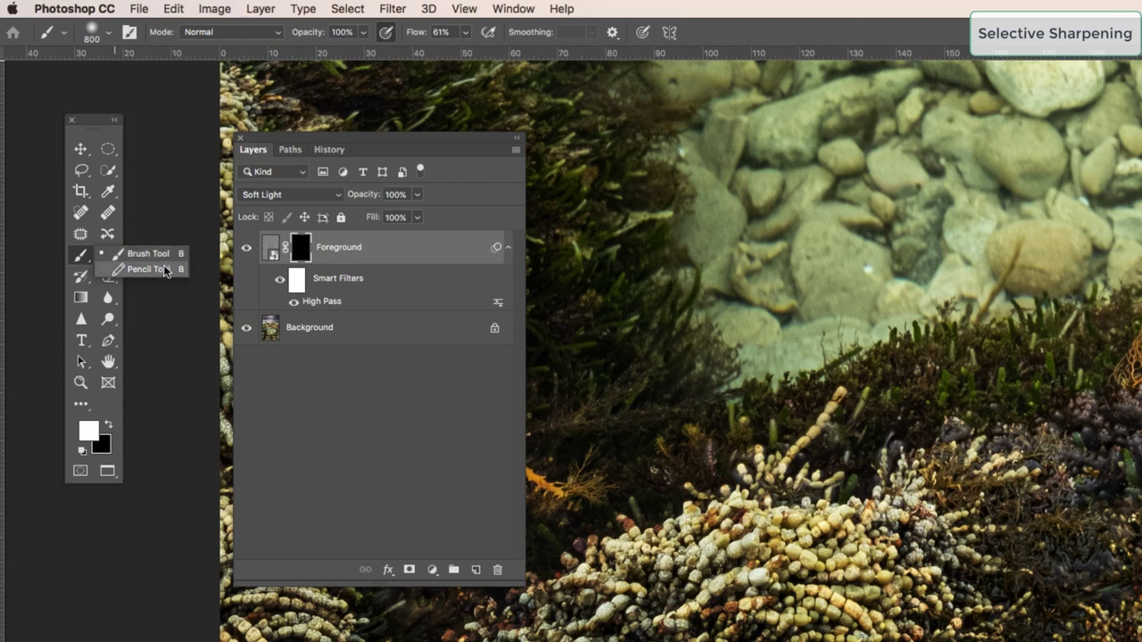
pyautogui.click(165, 257)
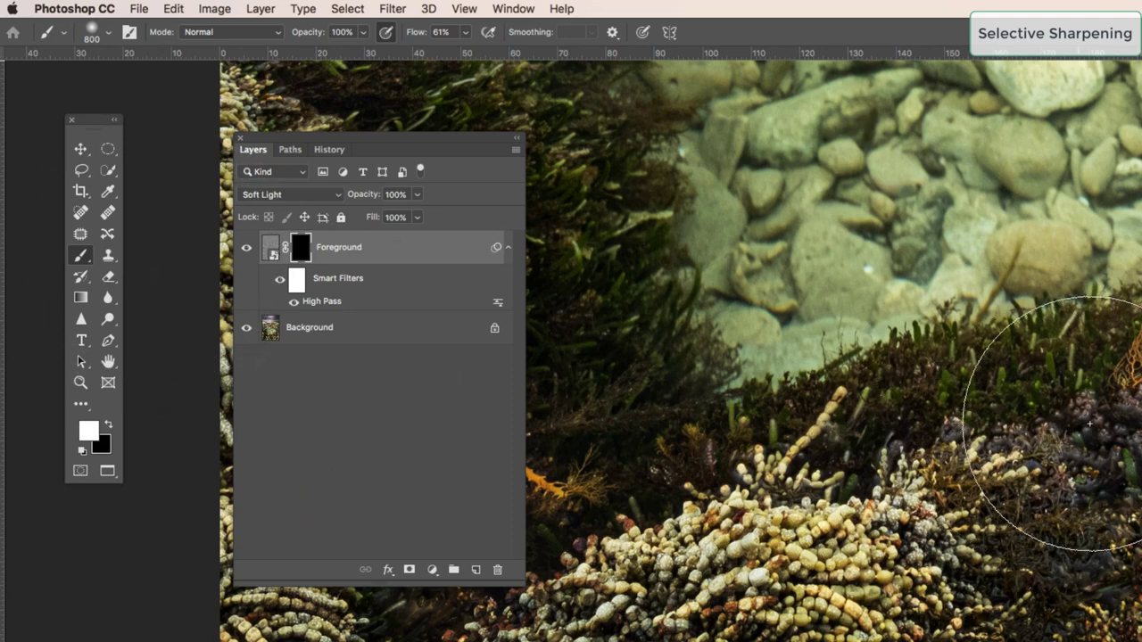
# Resize the brush with the bracket keys and pick the Soft Round preset.
pyautogui.press('[')
pyautogui.press('[')
pyautogui.press('[')
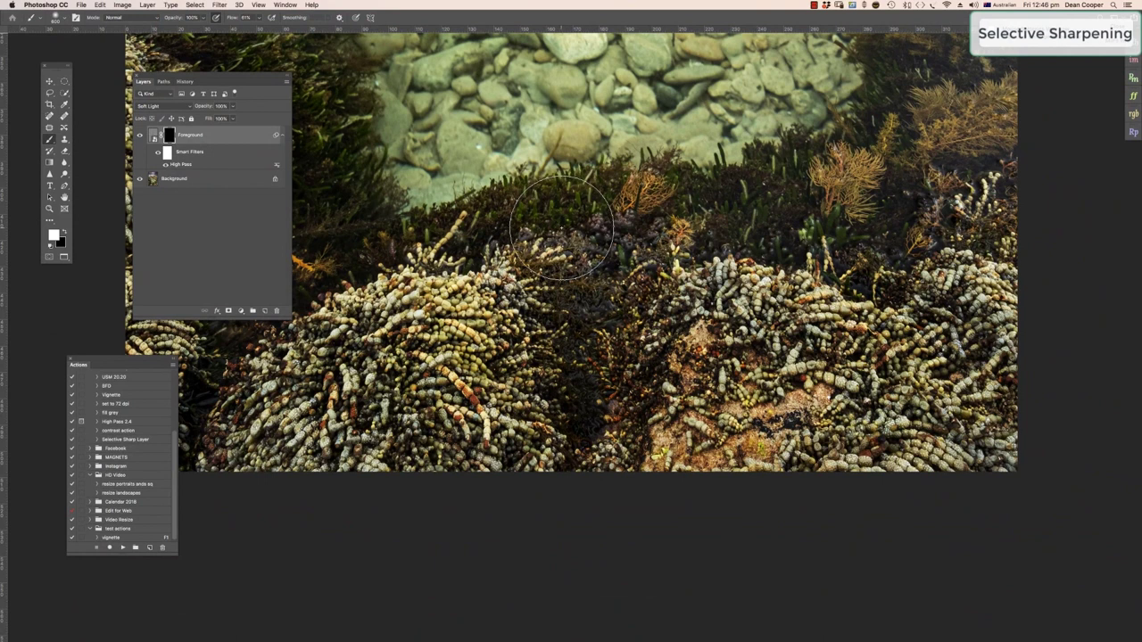
pyautogui.press(']')
pyautogui.press(']')
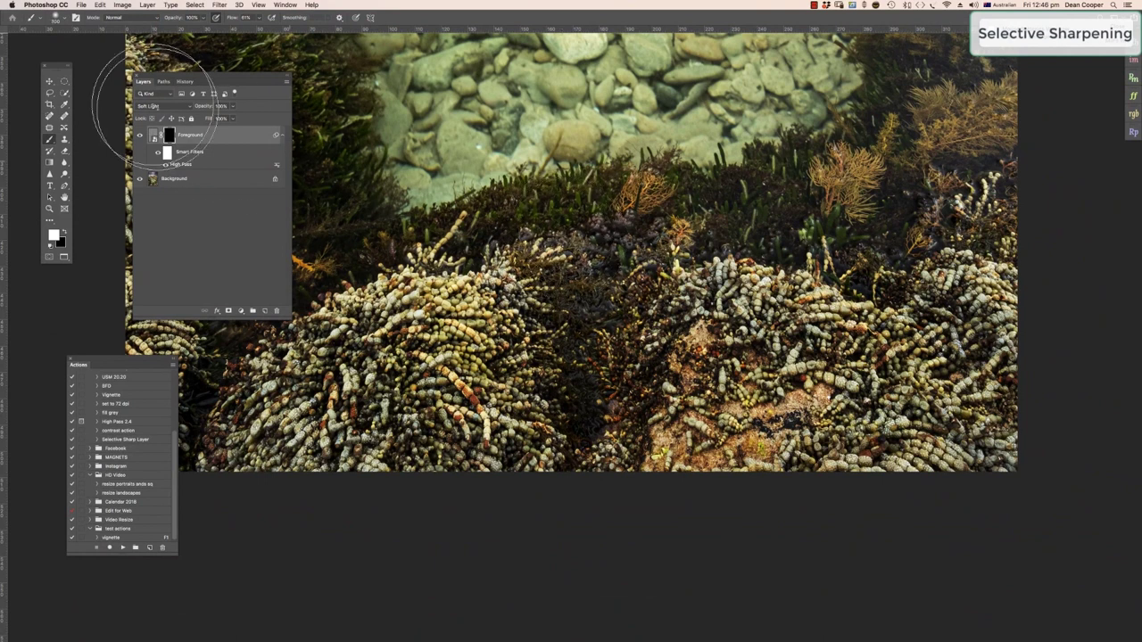
pyautogui.click(64, 18)
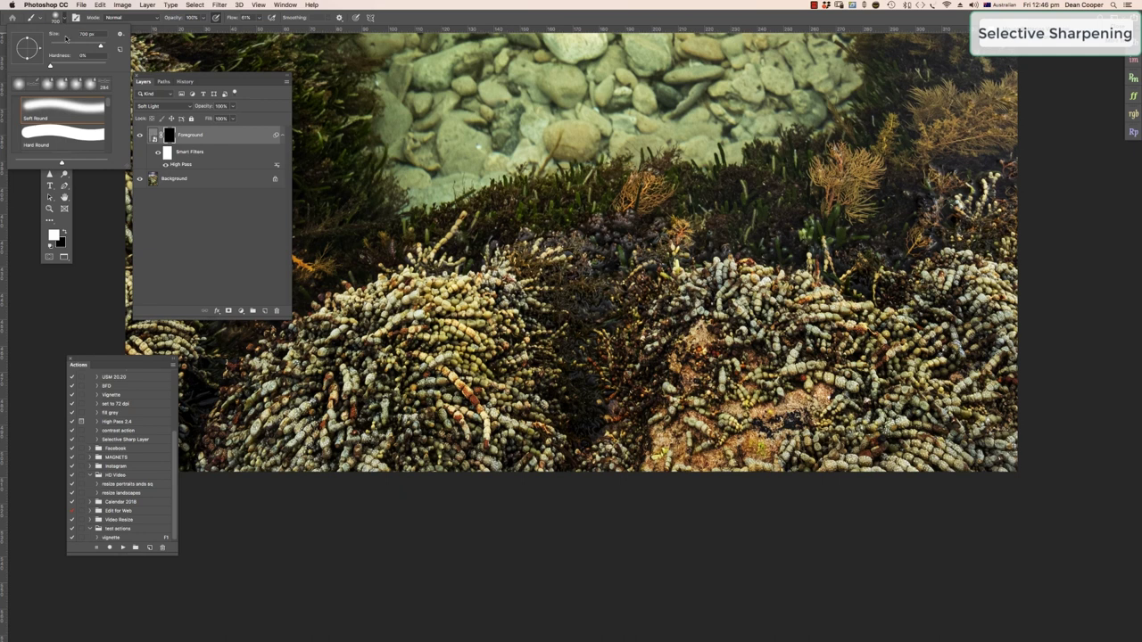
pyautogui.click(59, 113)
pyautogui.click(238, 80)
pyautogui.moveTo(236, 80); pyautogui.dragTo(169, 107)
pyautogui.click(204, 18)
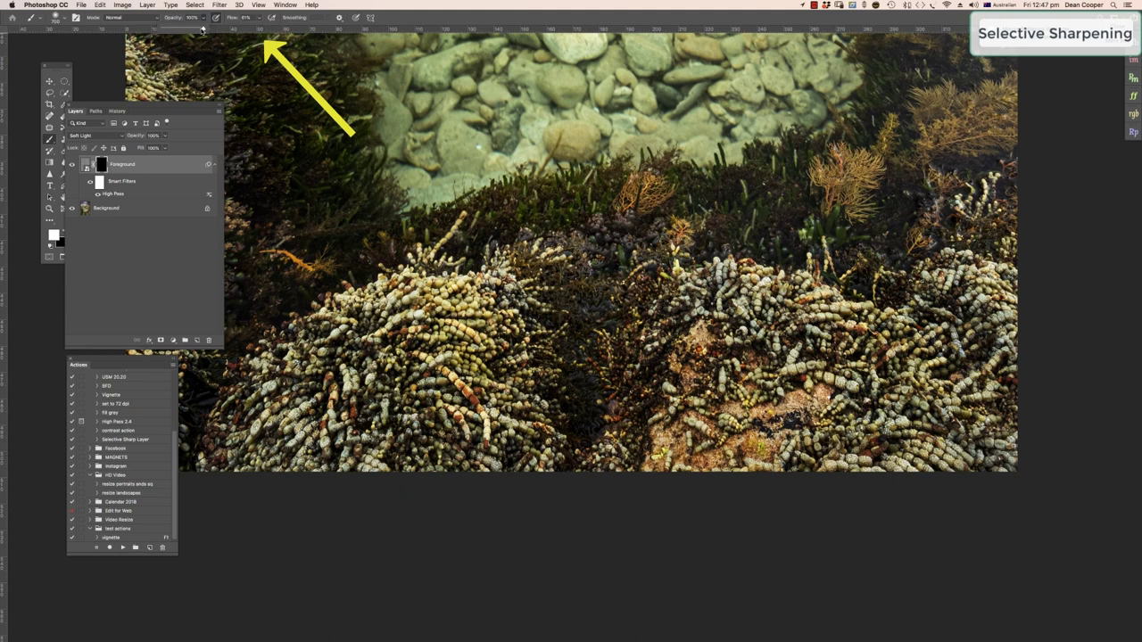
# Lower the brush opacity to 43% and flow to 55% in the options bar.
pyautogui.moveTo(180, 30); pyautogui.dragTo(168, 30)
pyautogui.click(260, 18)
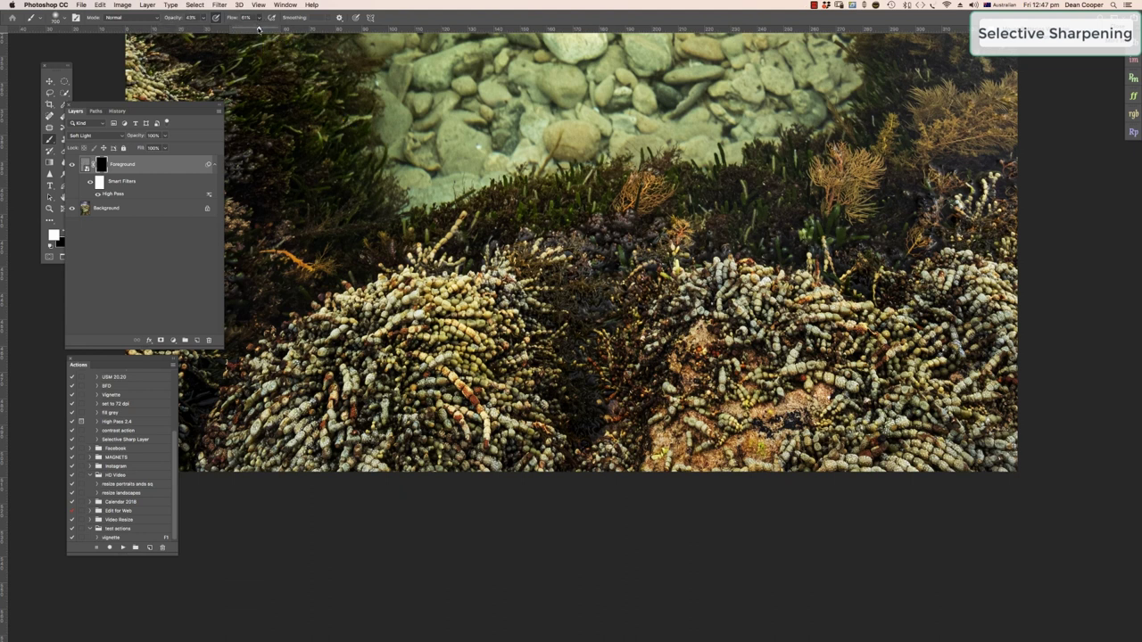
pyautogui.moveTo(256, 30); pyautogui.dragTo(252, 29)
pyautogui.click(204, 18)
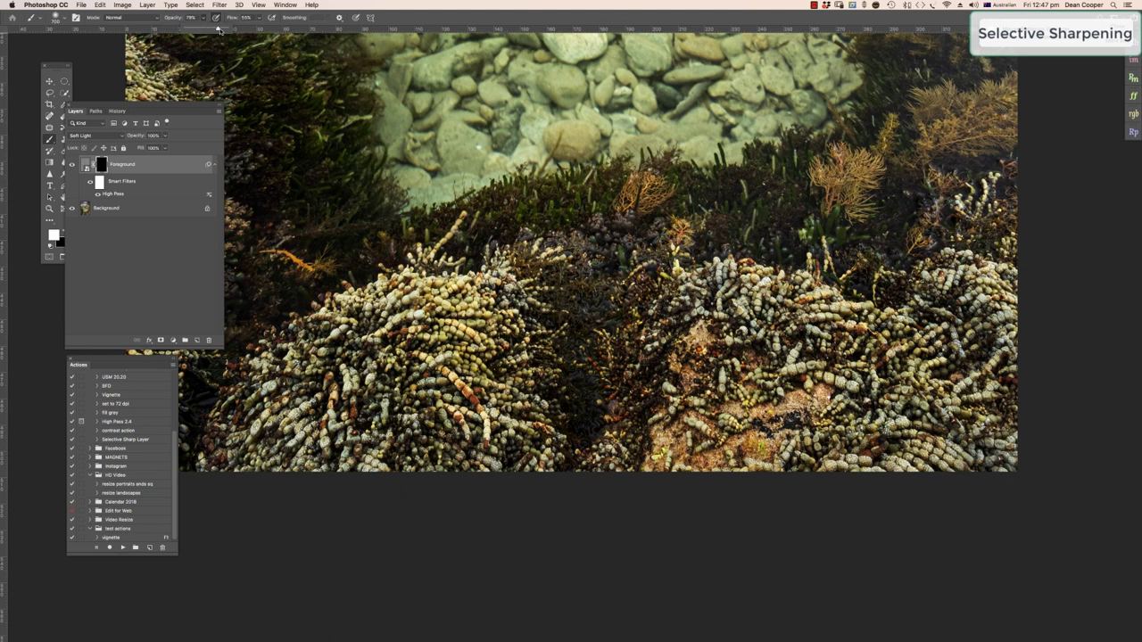
pyautogui.click(257, 18)
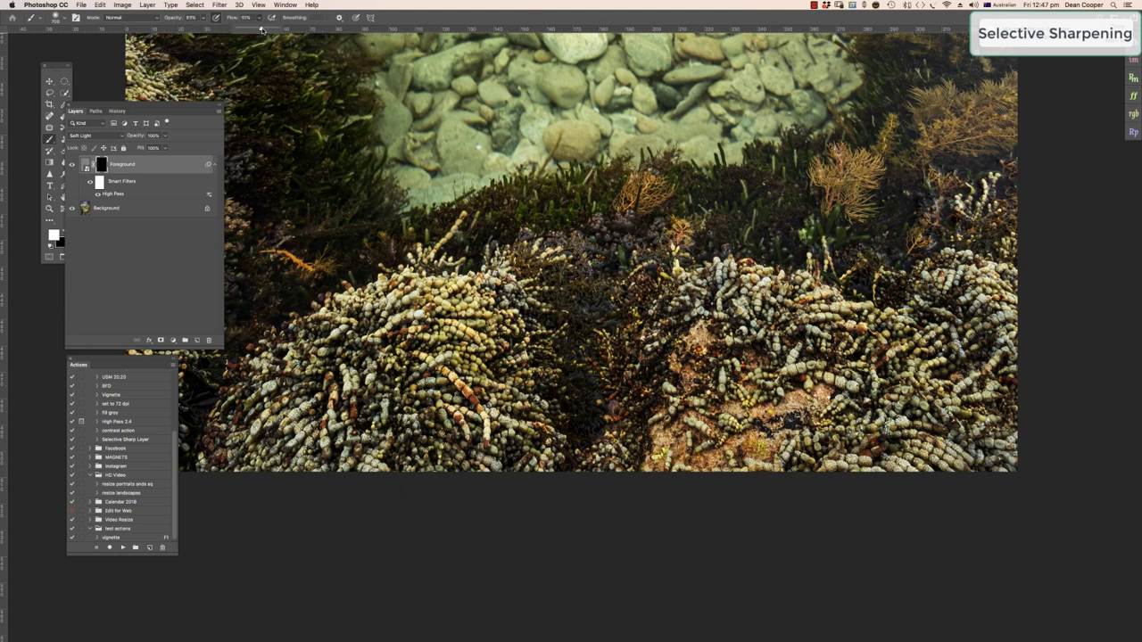
pyautogui.click(322, 313)
pyautogui.click(70, 165)
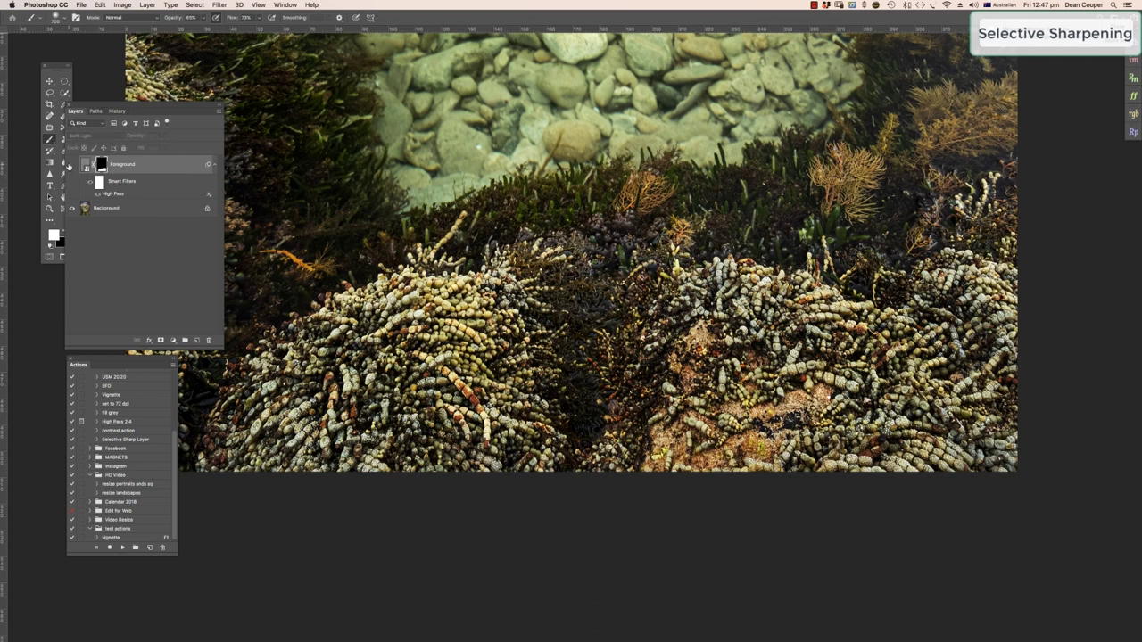
pyautogui.click(72, 165)
pyautogui.click(72, 164)
pyautogui.click(70, 164)
pyautogui.click(72, 165)
pyautogui.scroll(10, 542, 116)
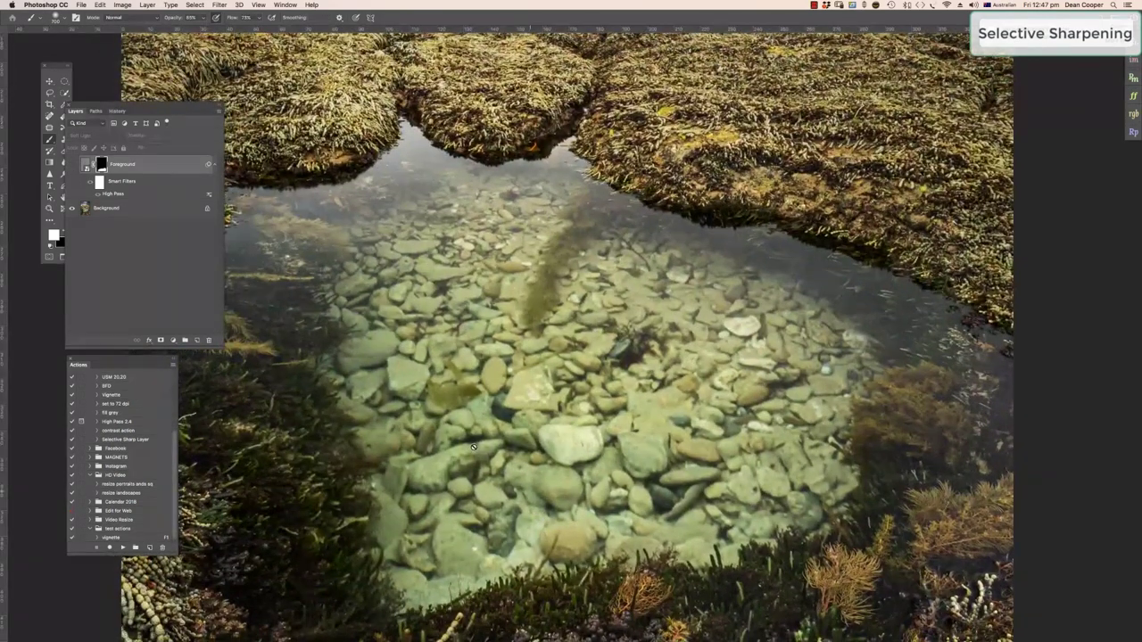
pyautogui.click(73, 165)
pyautogui.click(71, 166)
pyautogui.click(71, 166)
pyautogui.click(71, 166)
pyautogui.click(71, 166)
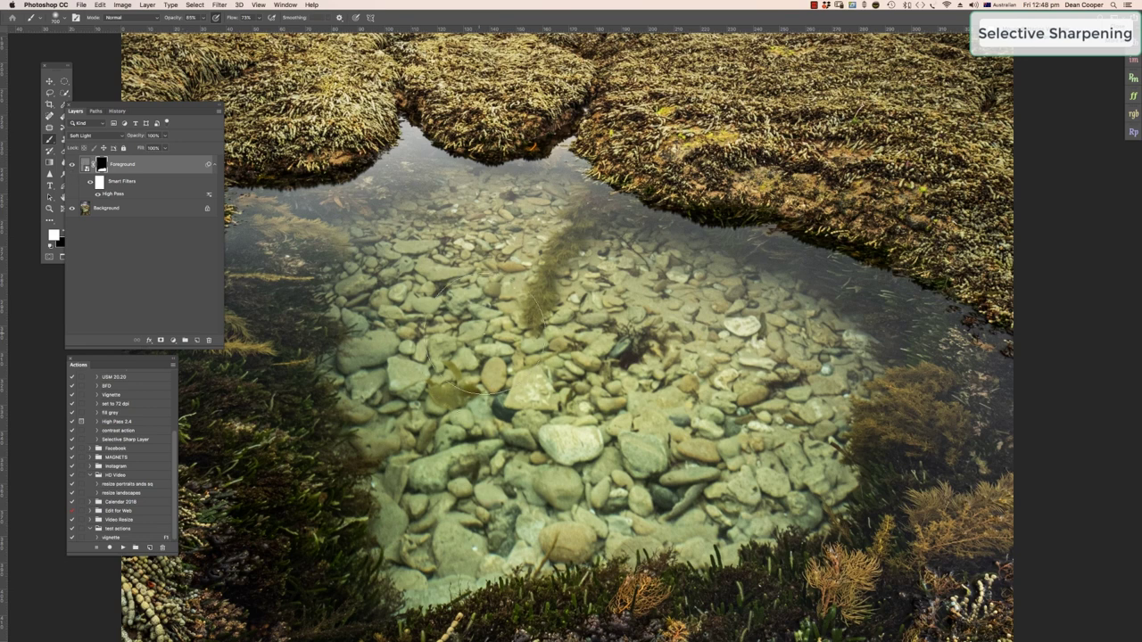
pyautogui.scroll(-10, 559, 389)
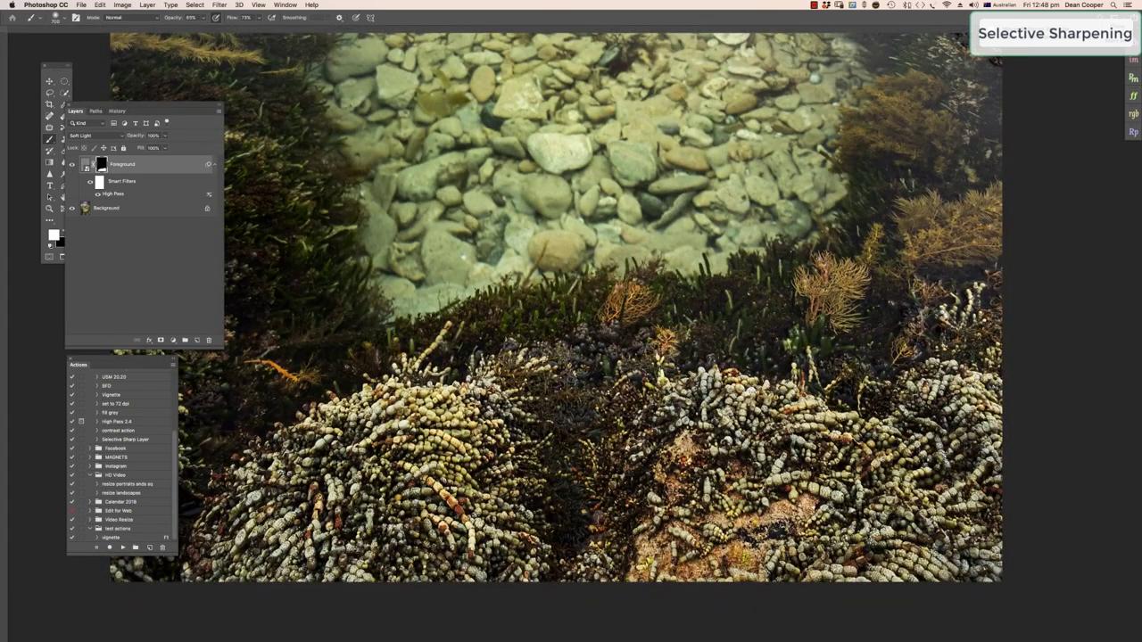
pyautogui.hotkey('ctrl', '-')
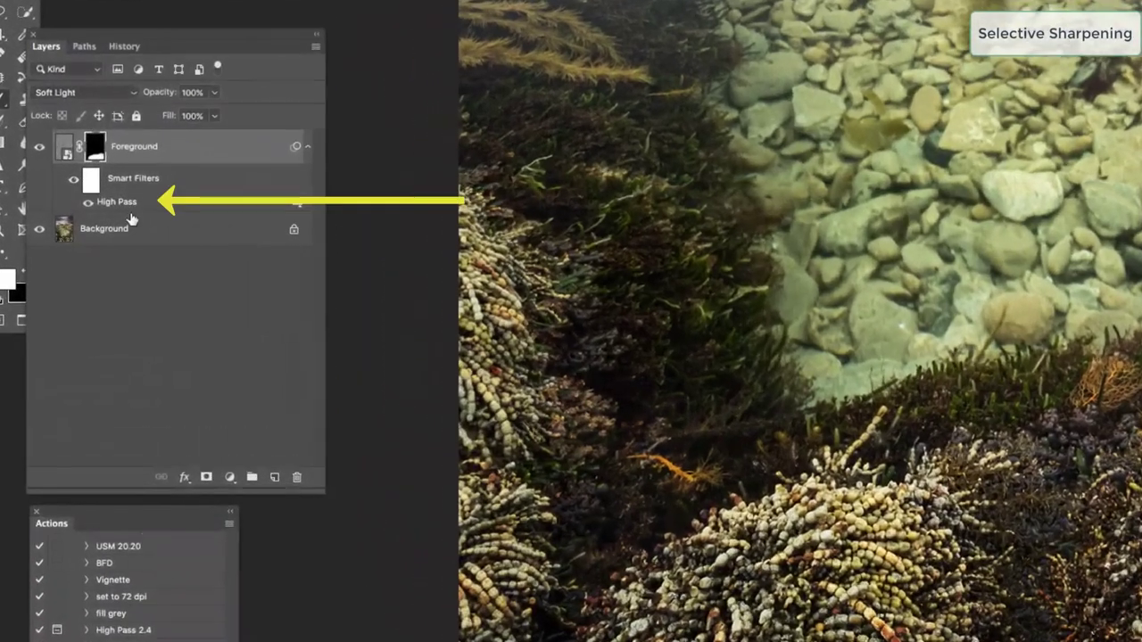
# Reopen the Foreground layer's High Pass smart filter, raise its radius toward 17.6 px, and apply.
pyautogui.doubleClick(117, 201)
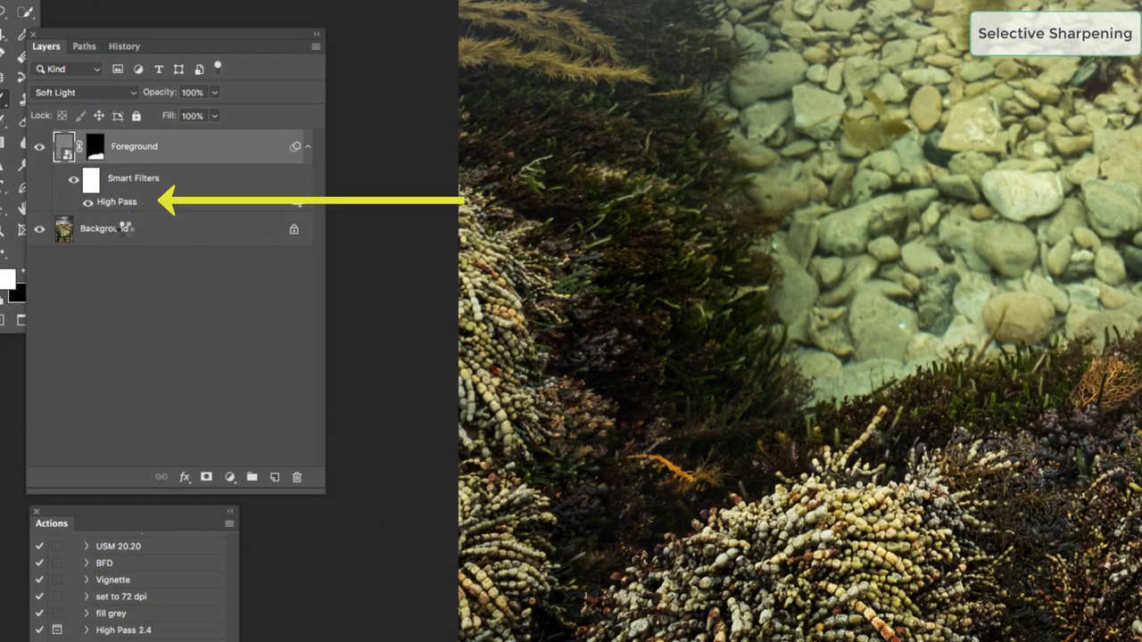
pyautogui.moveTo(942, 12); pyautogui.dragTo(1140, 150)
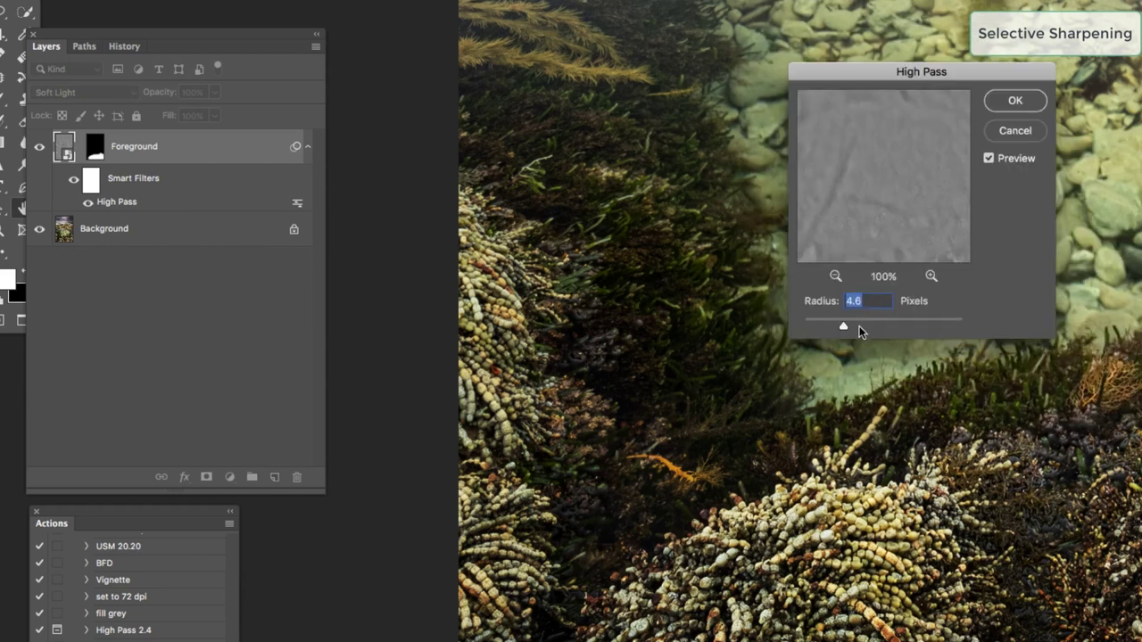
pyautogui.moveTo(856, 328)
pyautogui.mouseDown()
pyautogui.moveTo(842, 326)
pyautogui.moveTo(861, 327)
pyautogui.mouseUp()
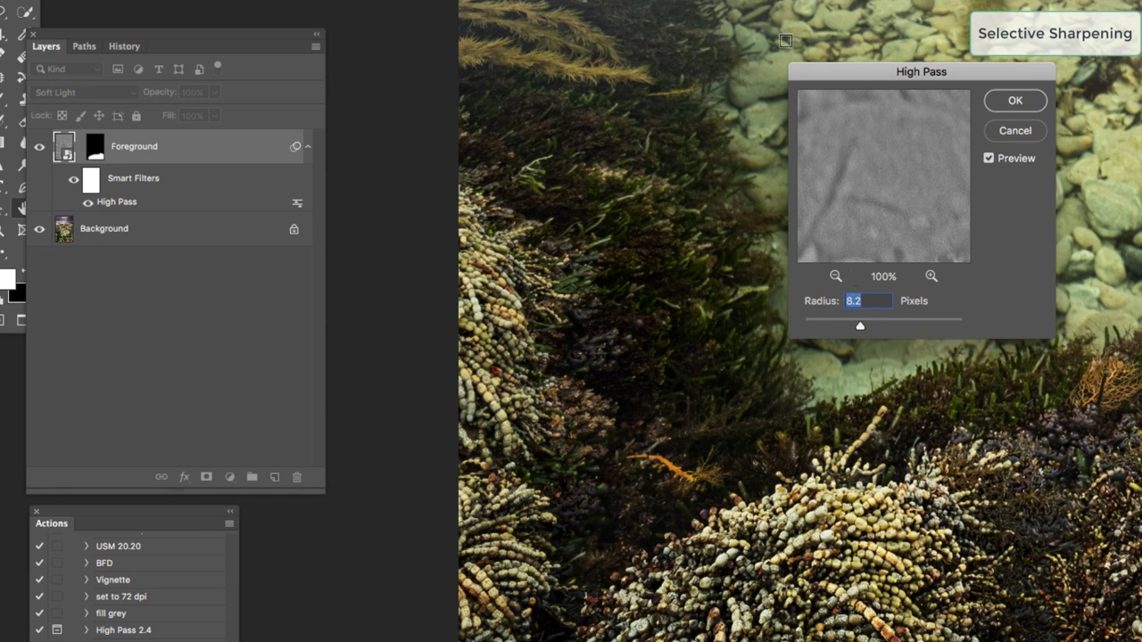
pyautogui.moveTo(859, 328); pyautogui.dragTo(872, 329)
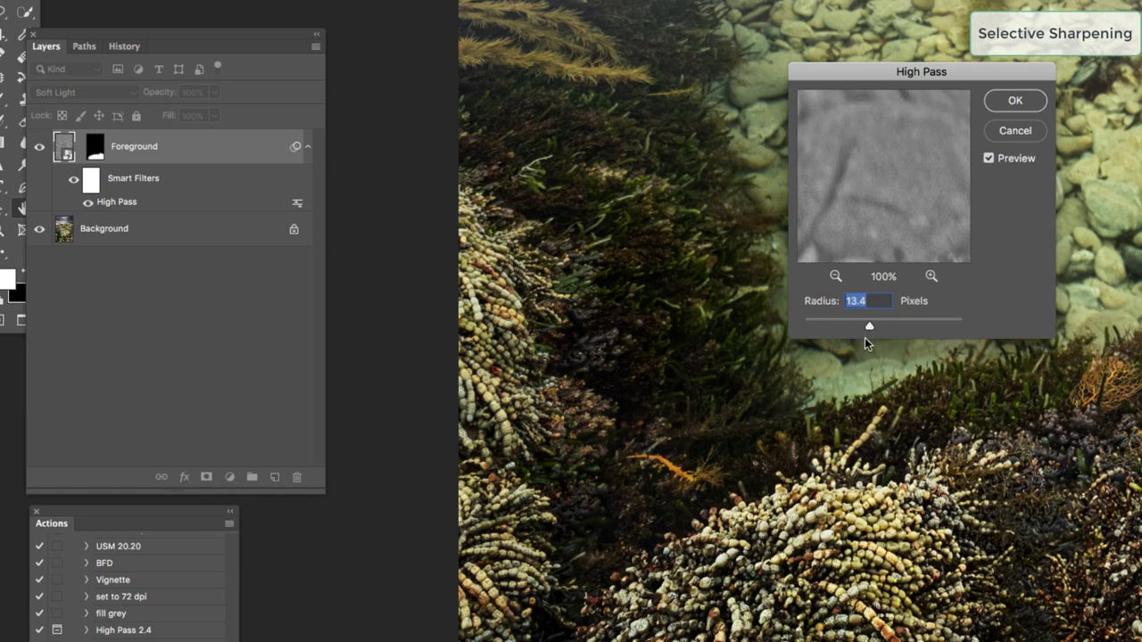
pyautogui.click(1015, 101)
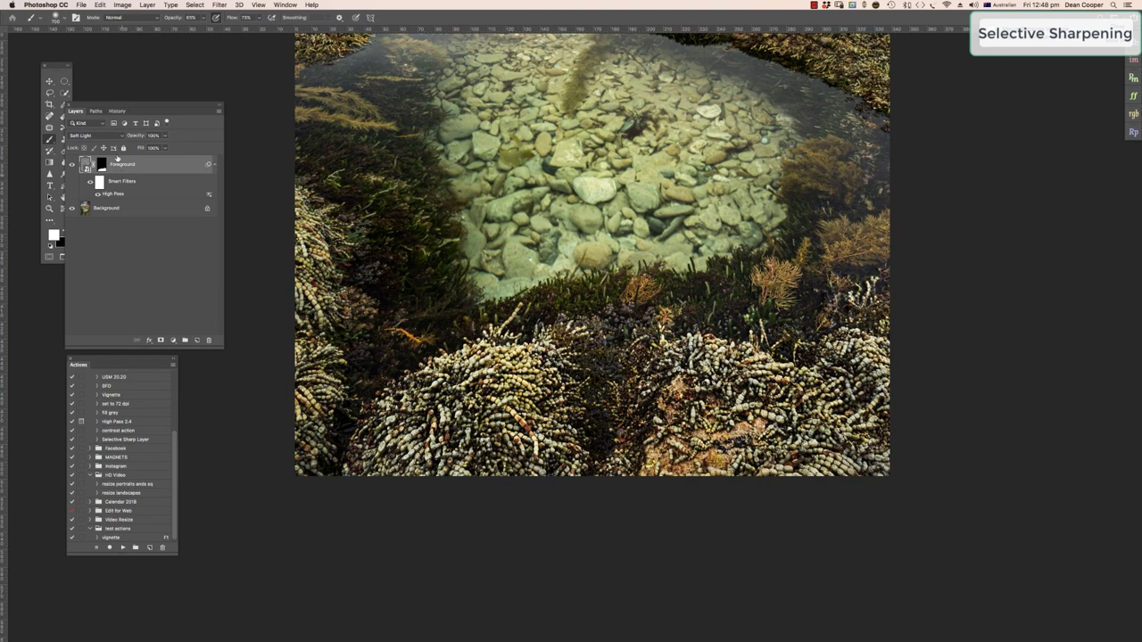
# Toggle the Foreground sharpening off and on twice to compare, then fit the whole photo on screen.
pyautogui.click(73, 165)
pyautogui.click(71, 166)
pyautogui.click(72, 166)
pyautogui.click(72, 166)
pyautogui.press('super+0')
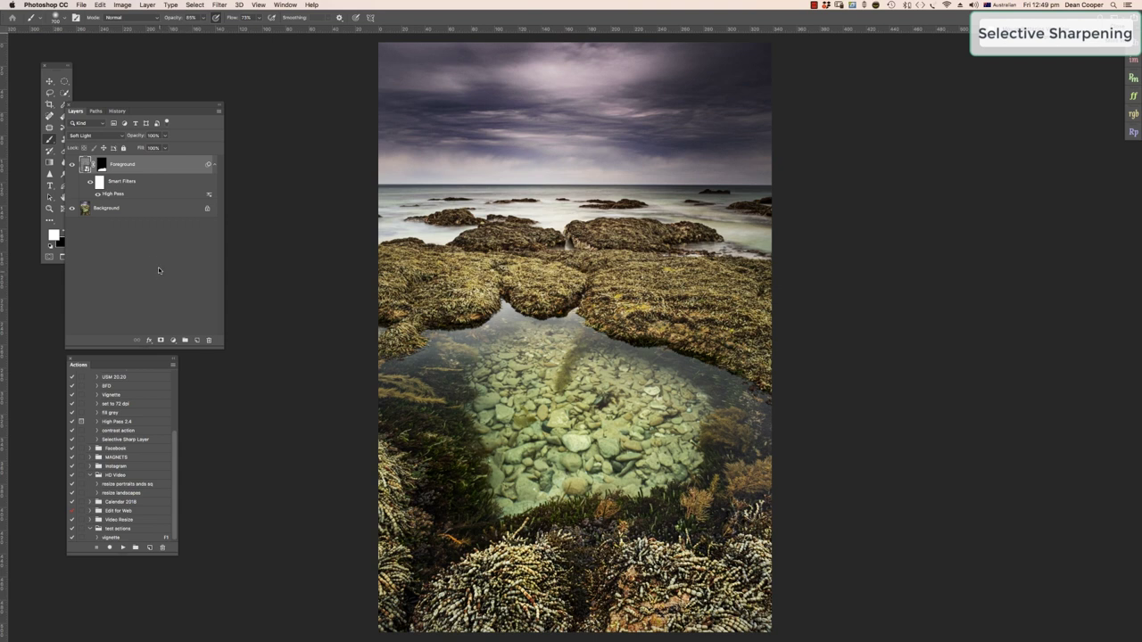
# Duplicate the Background as a 'Rock Pool' layer and run the Selective Sharp Layer action on it.
pyautogui.click(138, 208)
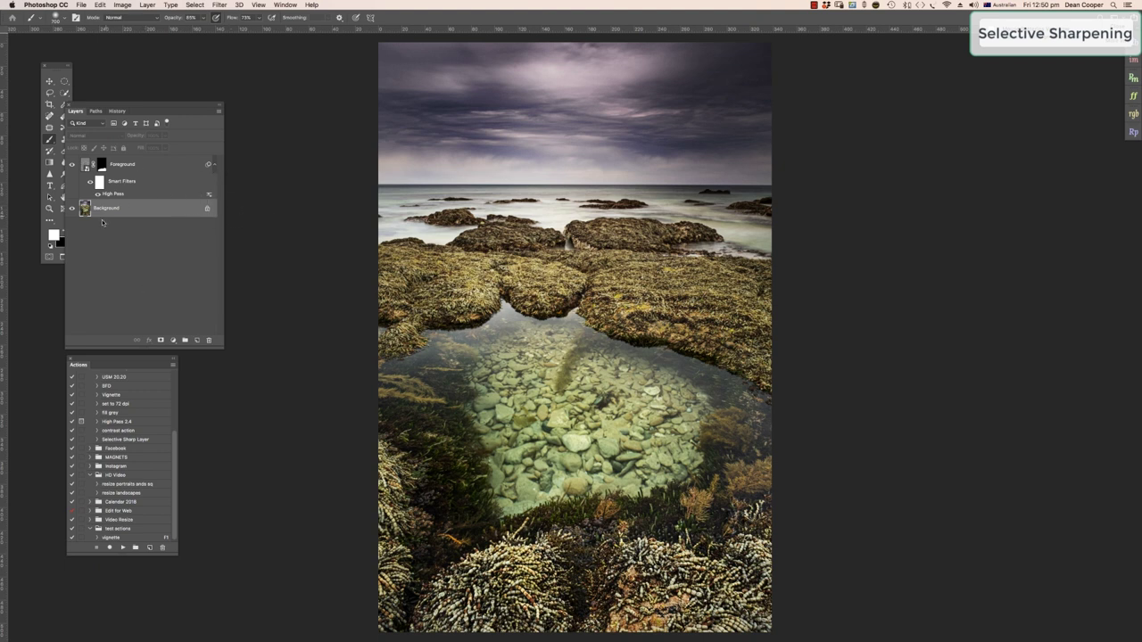
pyautogui.press('super+j')
pyautogui.write('s')
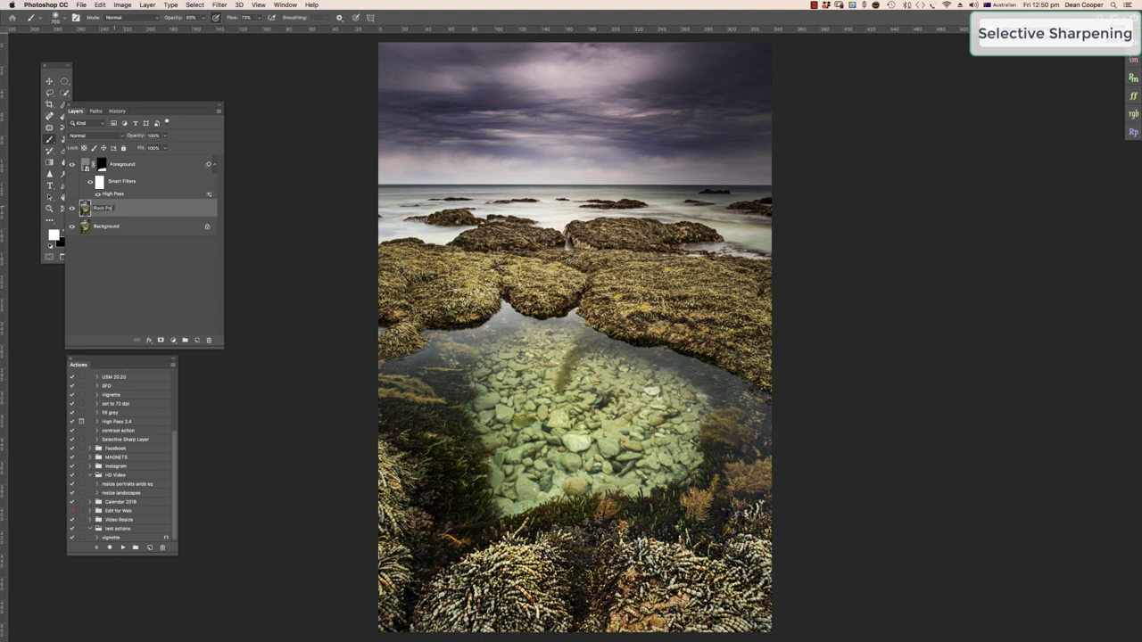
pyautogui.press('Return')
pyautogui.click(121, 439)
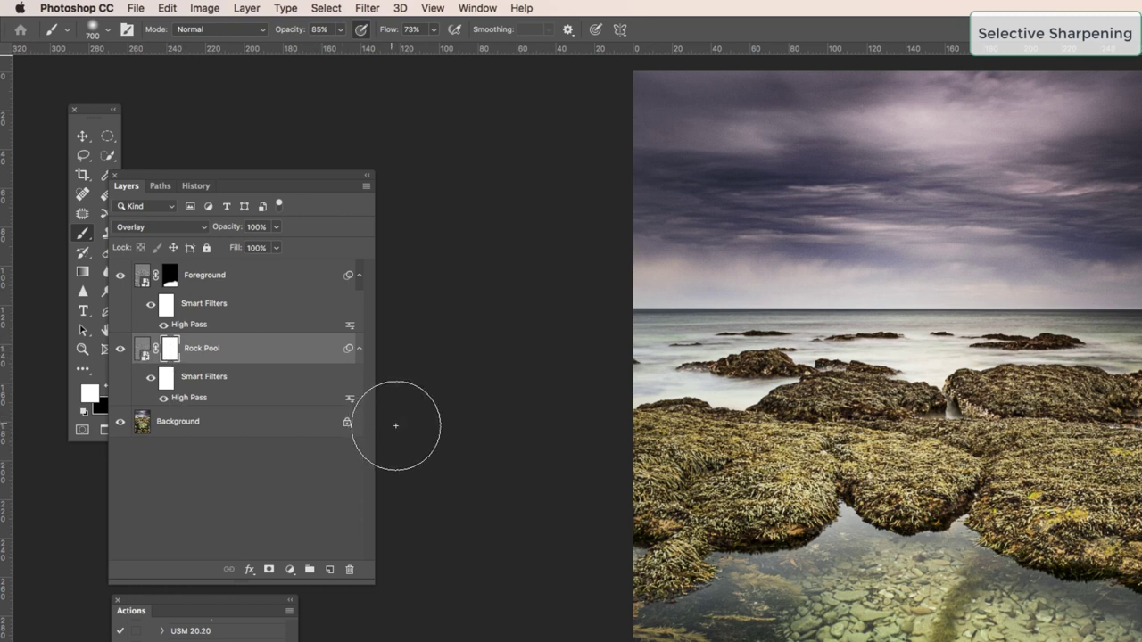
# Pan to the rock pool and raise the Rock Pool High Pass radius to 97.2.
pyautogui.press('super+r')
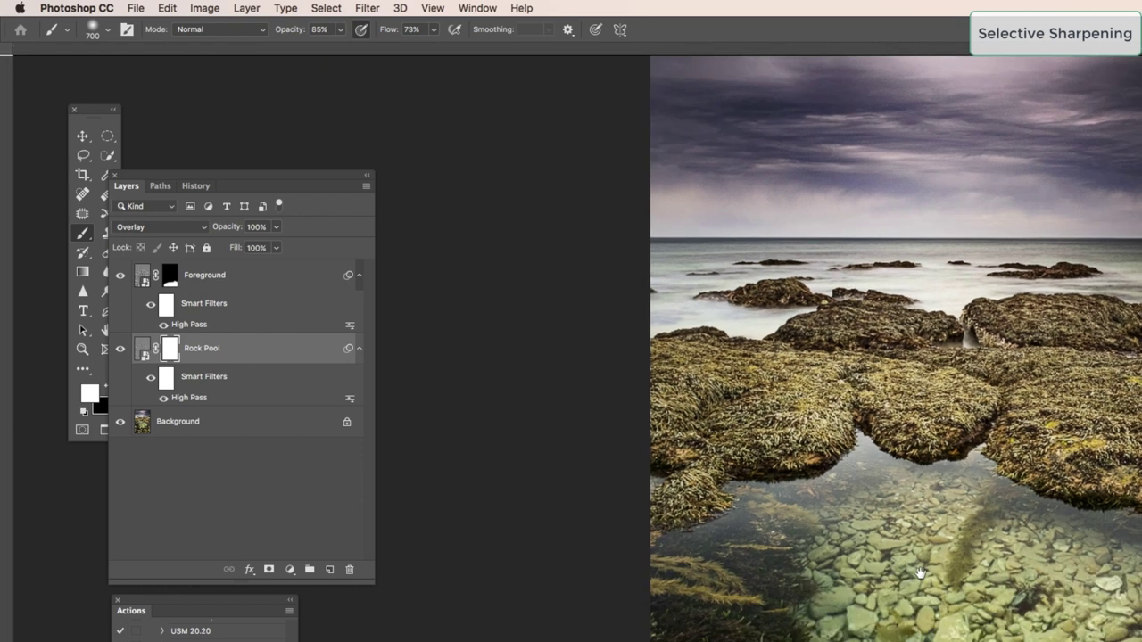
pyautogui.moveTo(999, 616); pyautogui.dragTo(819, 542)
pyautogui.press('super+r')
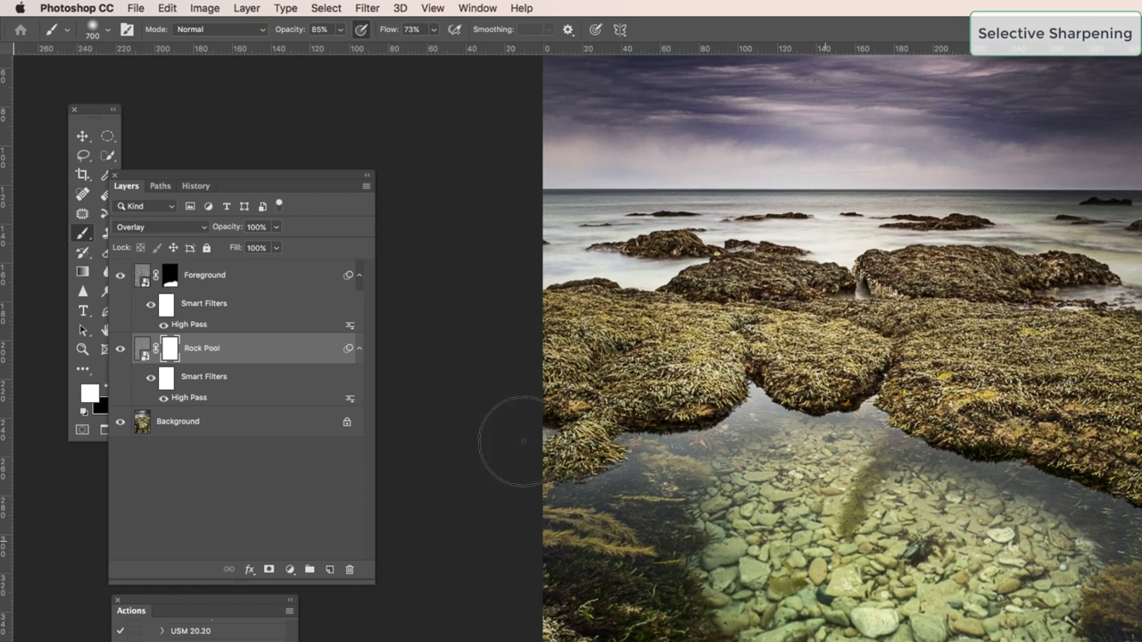
pyautogui.doubleClick(188, 402)
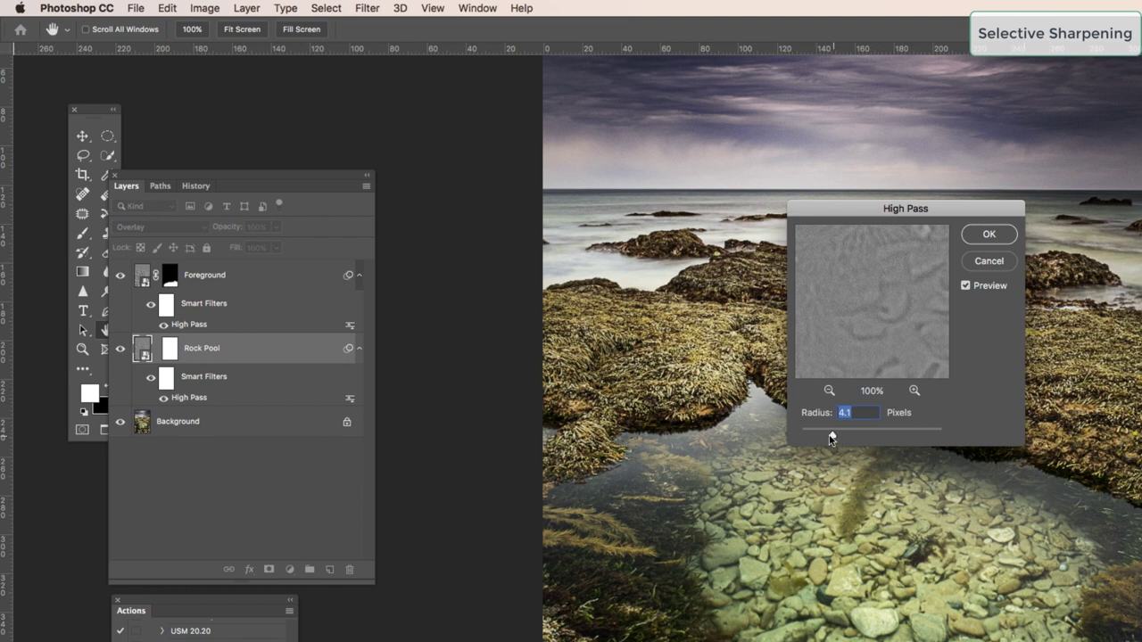
pyautogui.moveTo(832, 435); pyautogui.dragTo(890, 441)
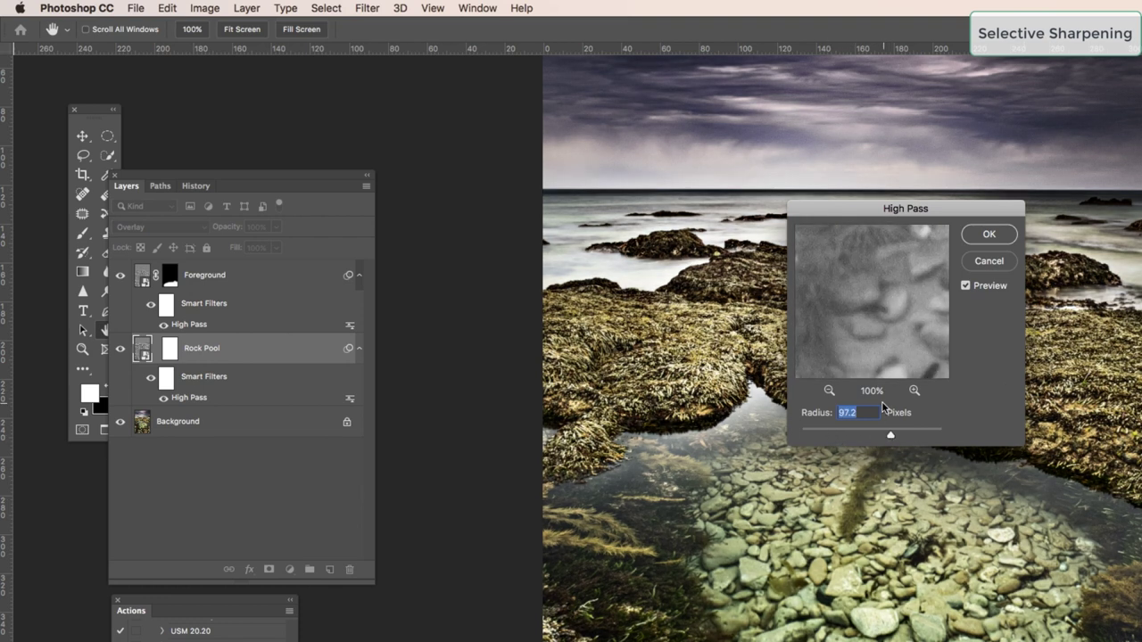
# Zoom in on the pool, lower the High Pass radius to about 45.8, and apply it.
pyautogui.press('super+equal')
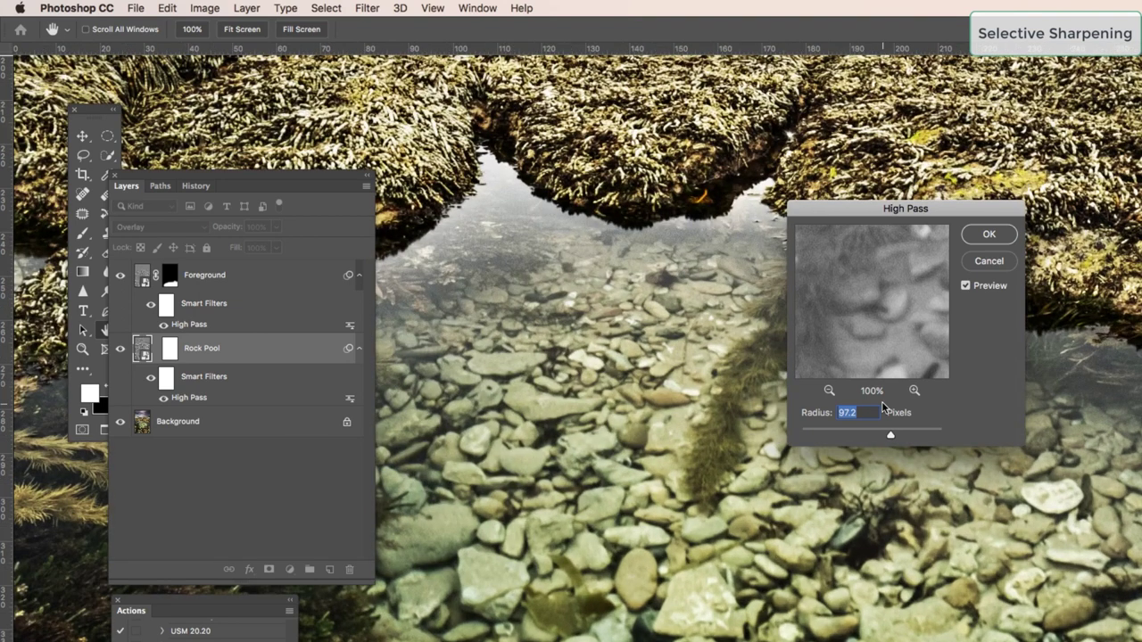
pyautogui.moveTo(930, 208); pyautogui.dragTo(1127, 177)
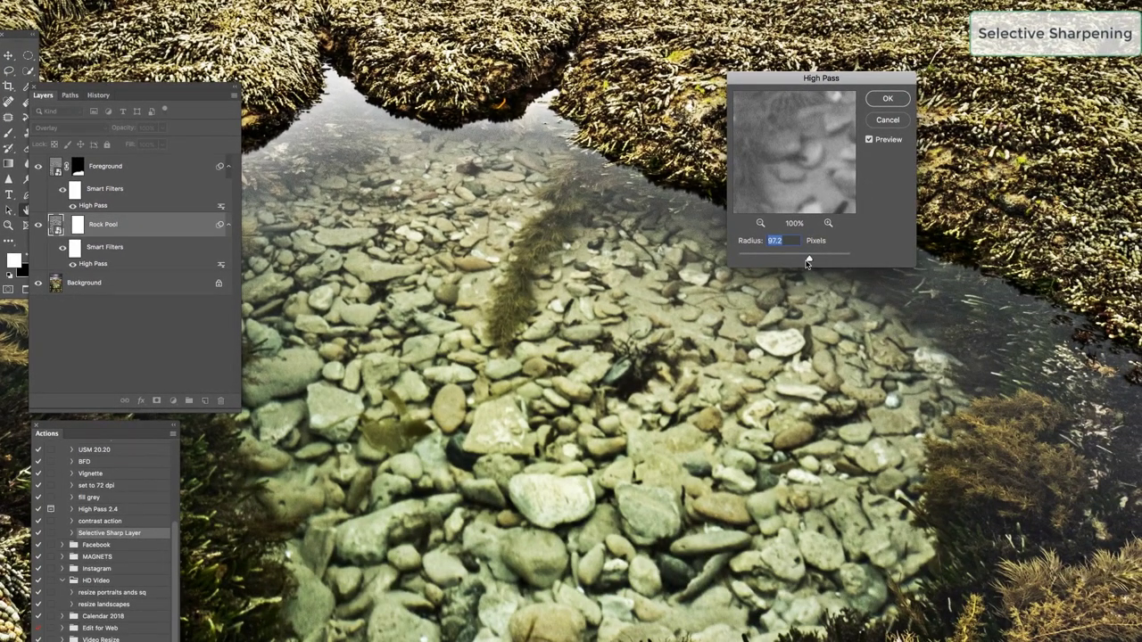
pyautogui.moveTo(984, 342); pyautogui.dragTo(971, 345)
pyautogui.moveTo(798, 260); pyautogui.dragTo(786, 259)
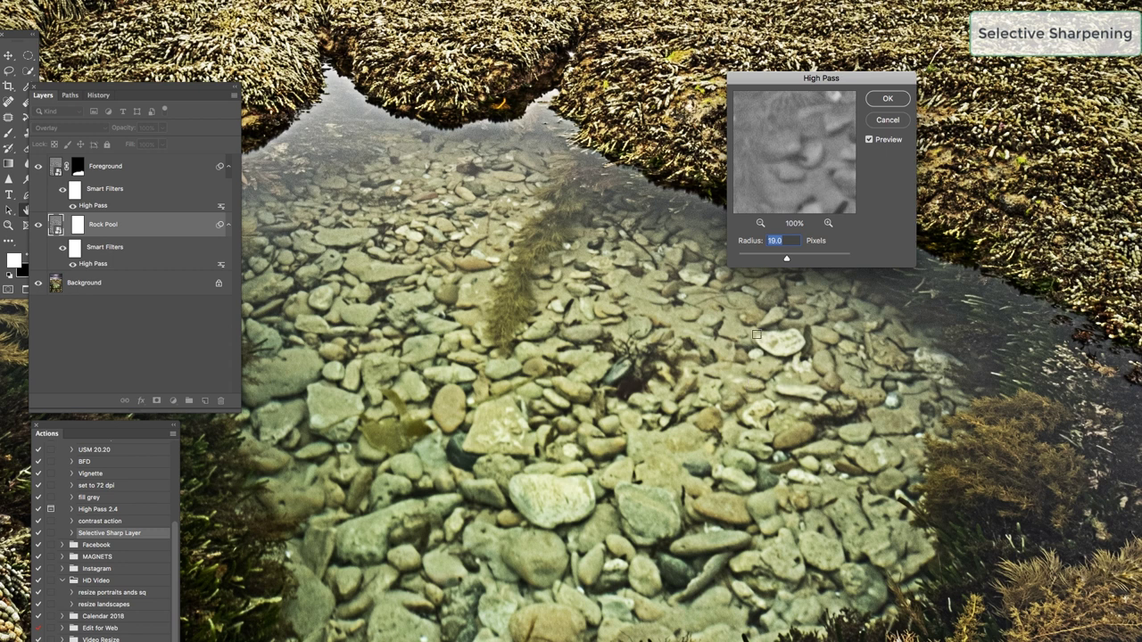
pyautogui.click(890, 99)
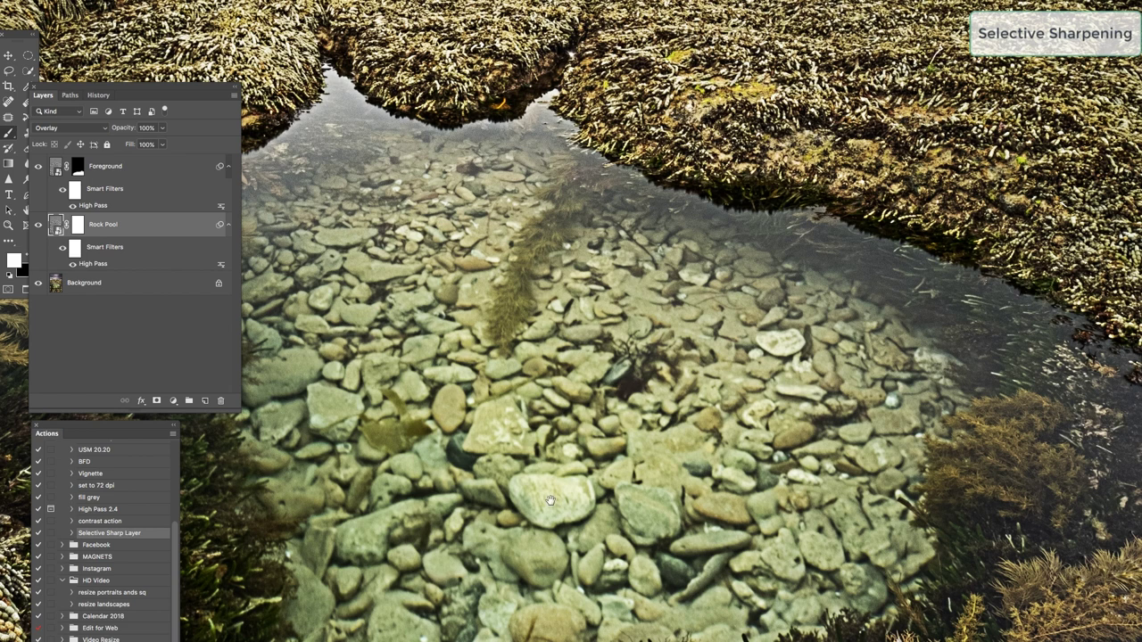
# Select the Rock Pool layer mask and invert it to black with Cmd+I.
pyautogui.scroll(-5, 526, 515)
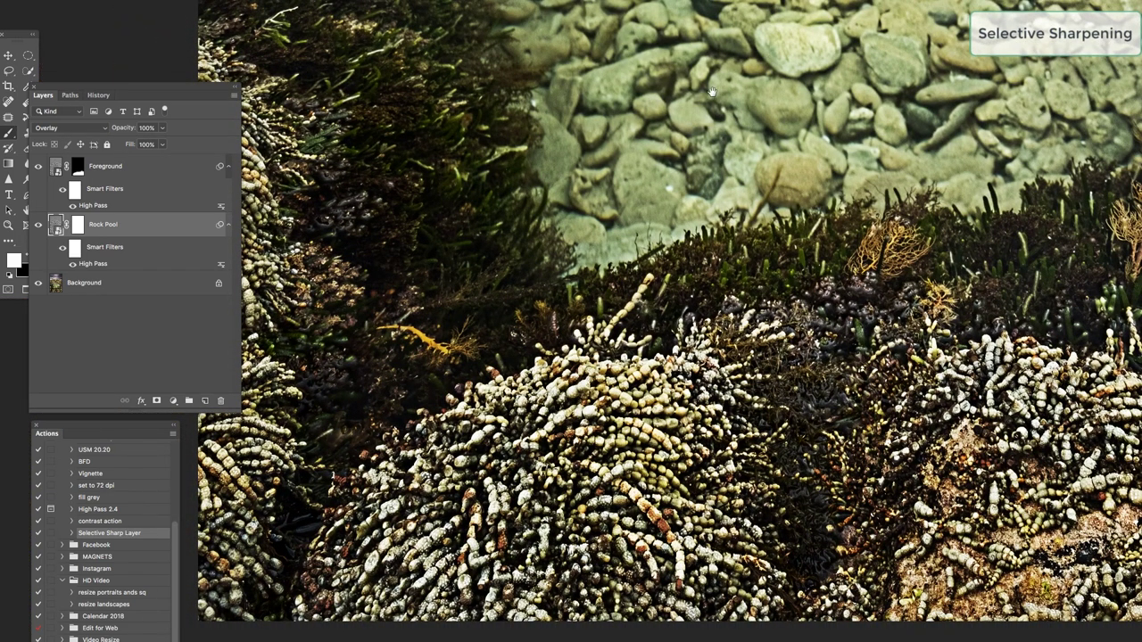
pyautogui.scroll(5, 711, 94)
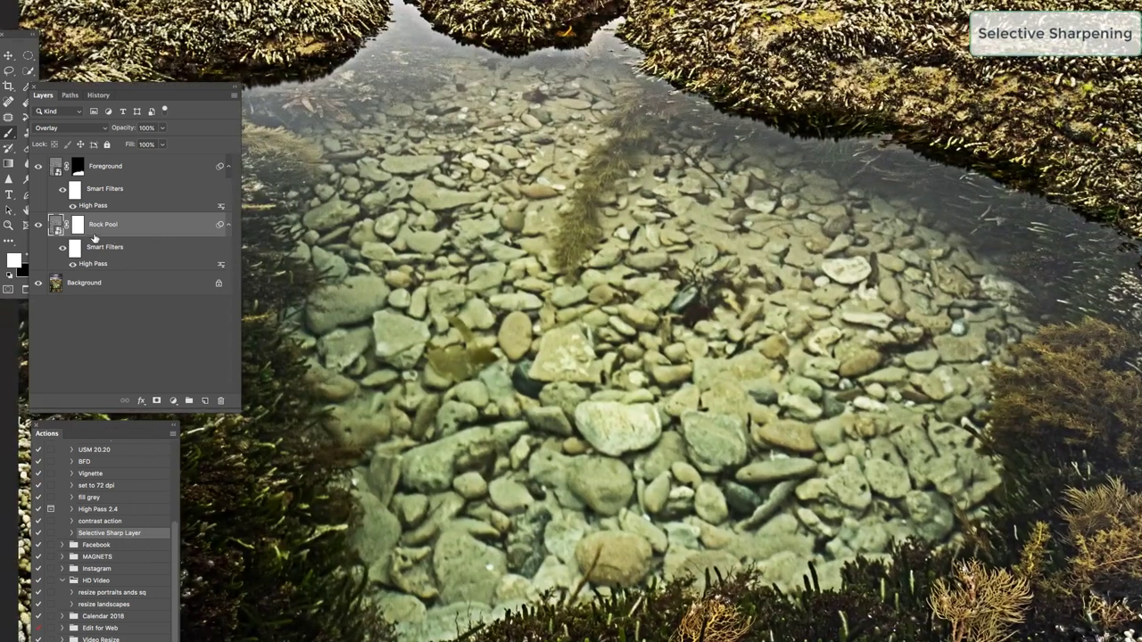
pyautogui.click(79, 230)
pyautogui.press('super+i')
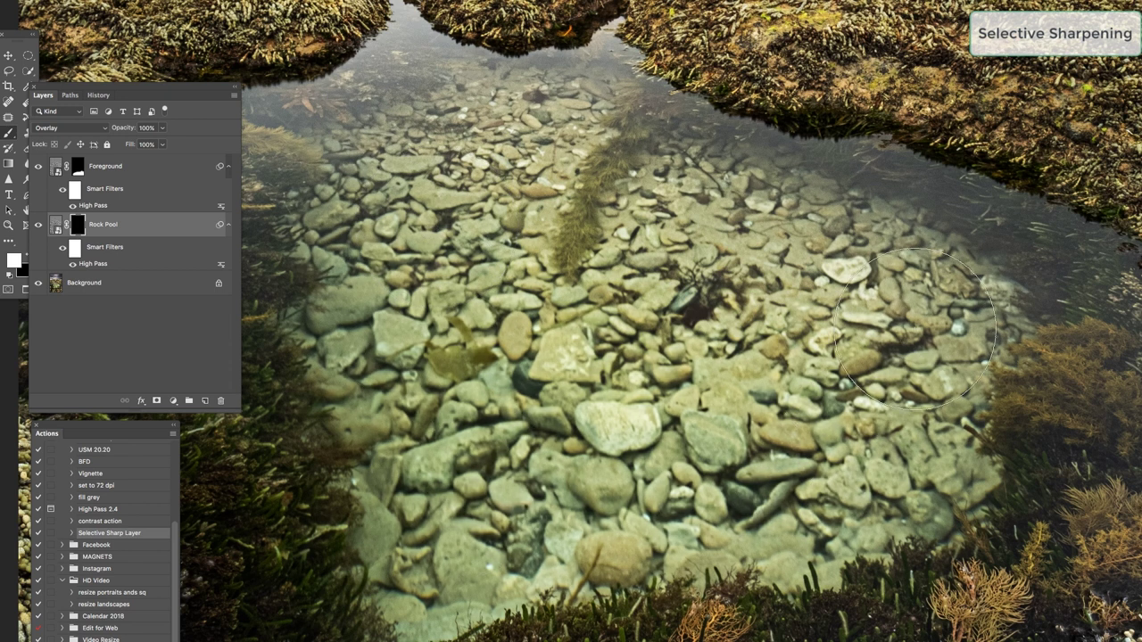
# Paint the Rock Pool sharpening back over the pool, compare by toggling the layer twice, then fit the photo.
pyautogui.moveTo(817, 455); pyautogui.dragTo(625, 499)
pyautogui.click(38, 225)
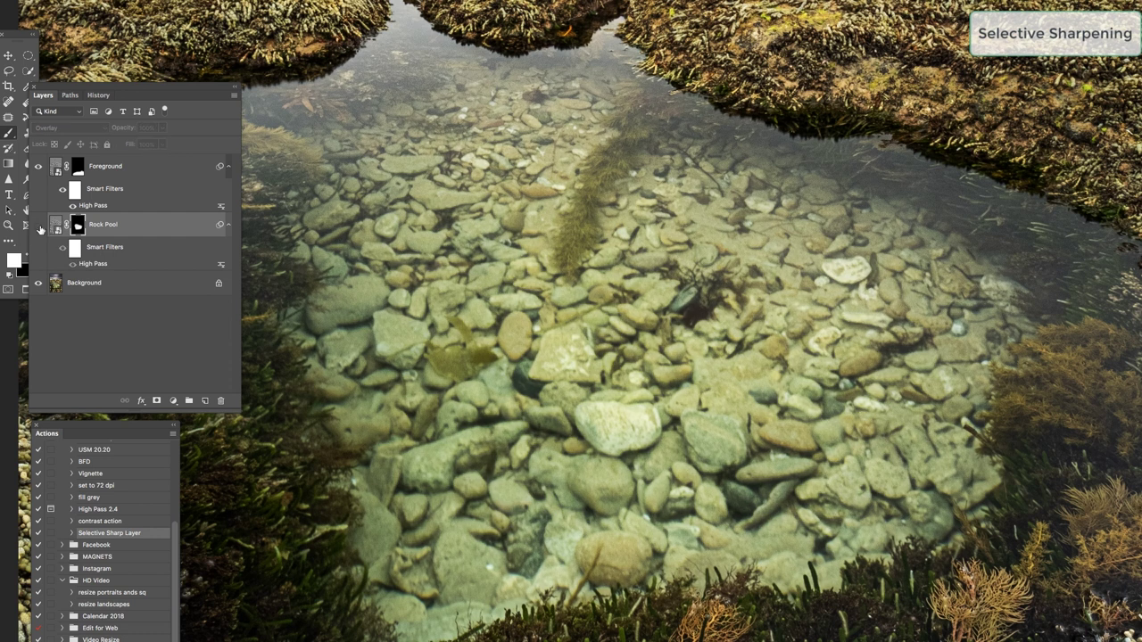
pyautogui.click(38, 226)
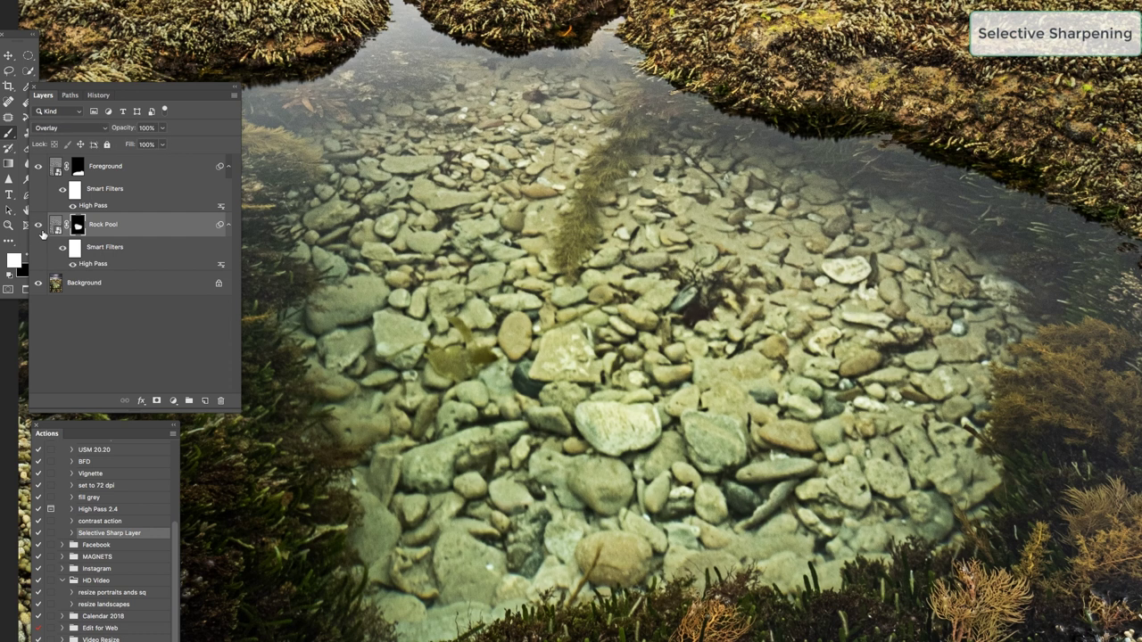
pyautogui.click(39, 228)
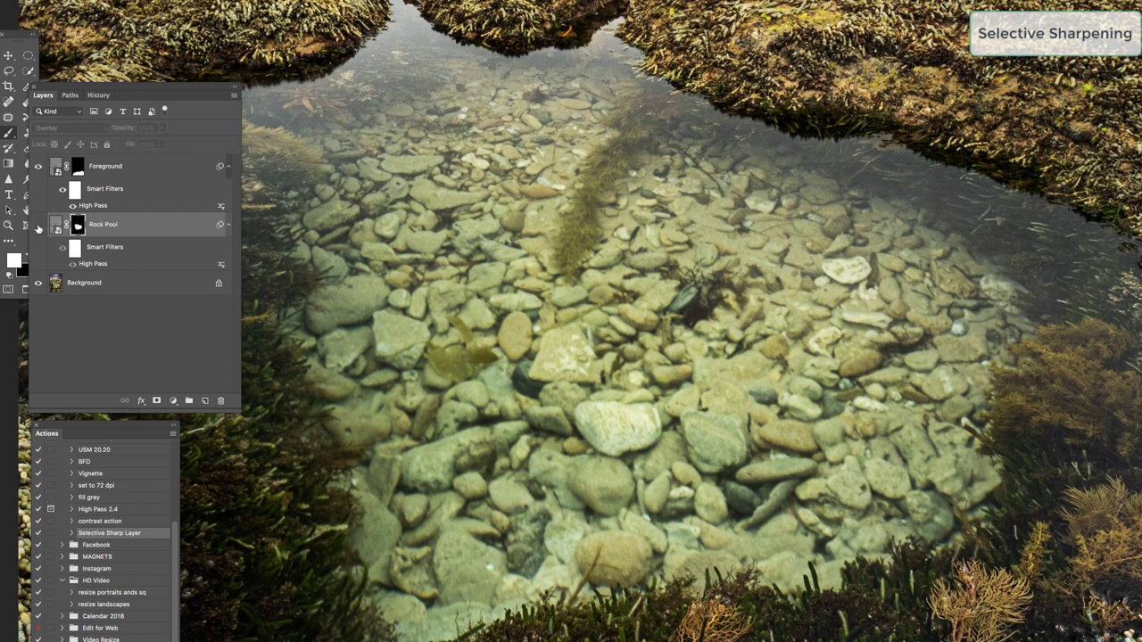
pyautogui.click(38, 226)
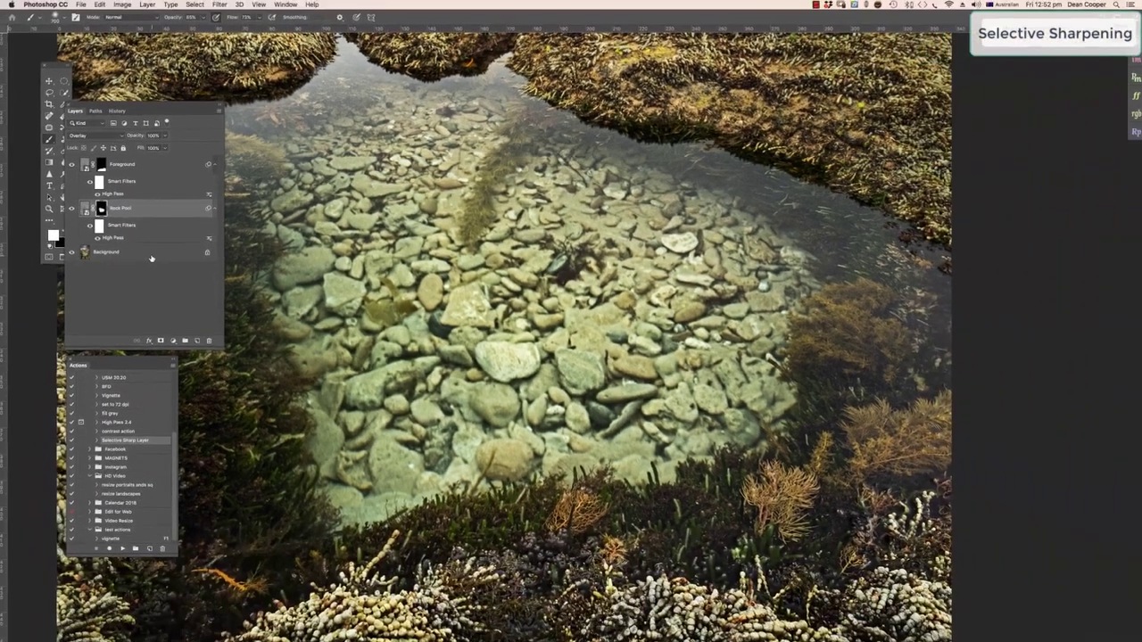
pyautogui.press('super+0')
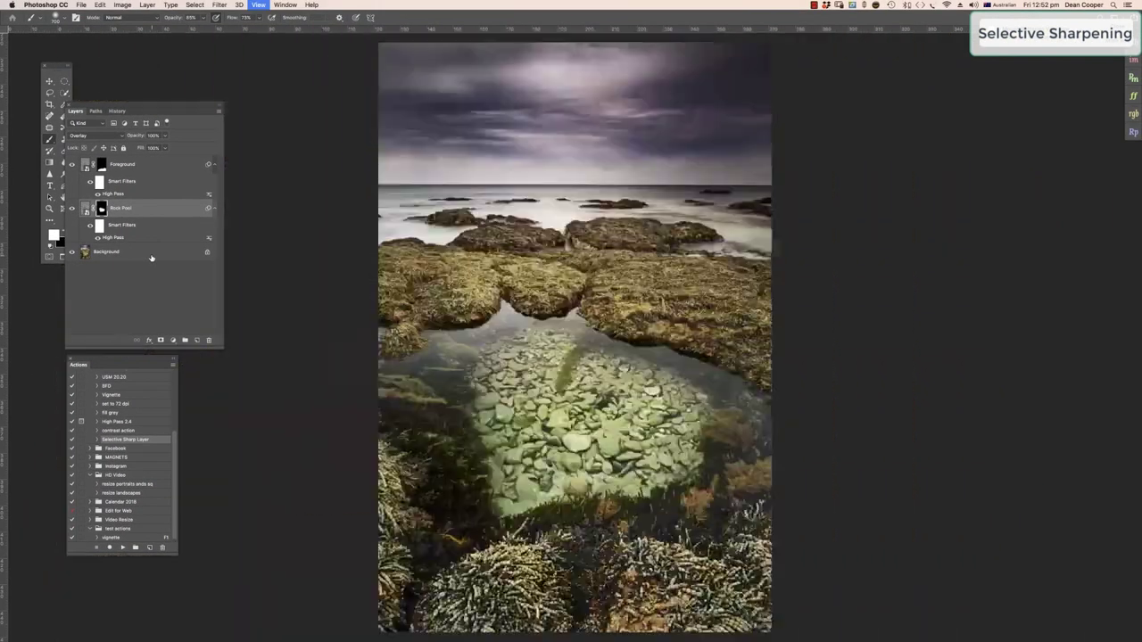